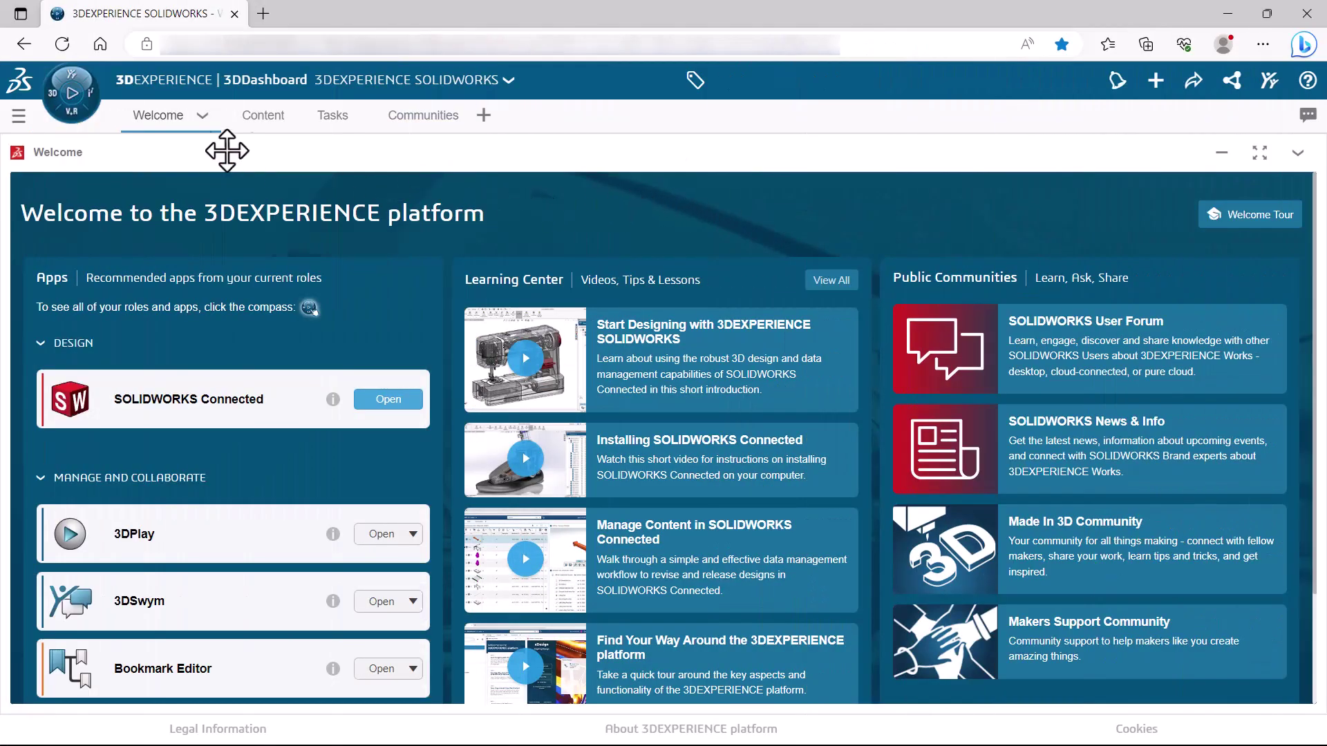
Step: Pick the 3DEXPERIENCE SOLIDWORKS Professional role from the compass to launch SOLIDWORKS Connected
left_click(72, 96)
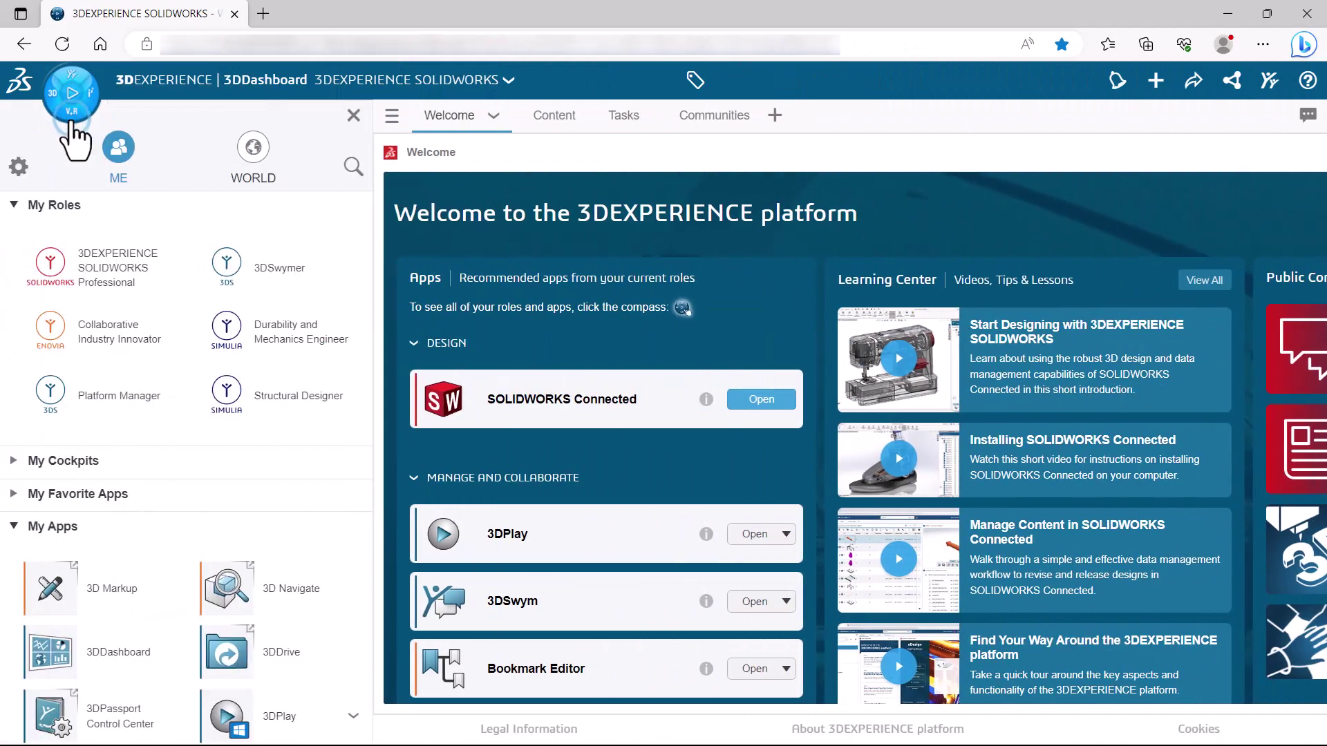
left_click(99, 259)
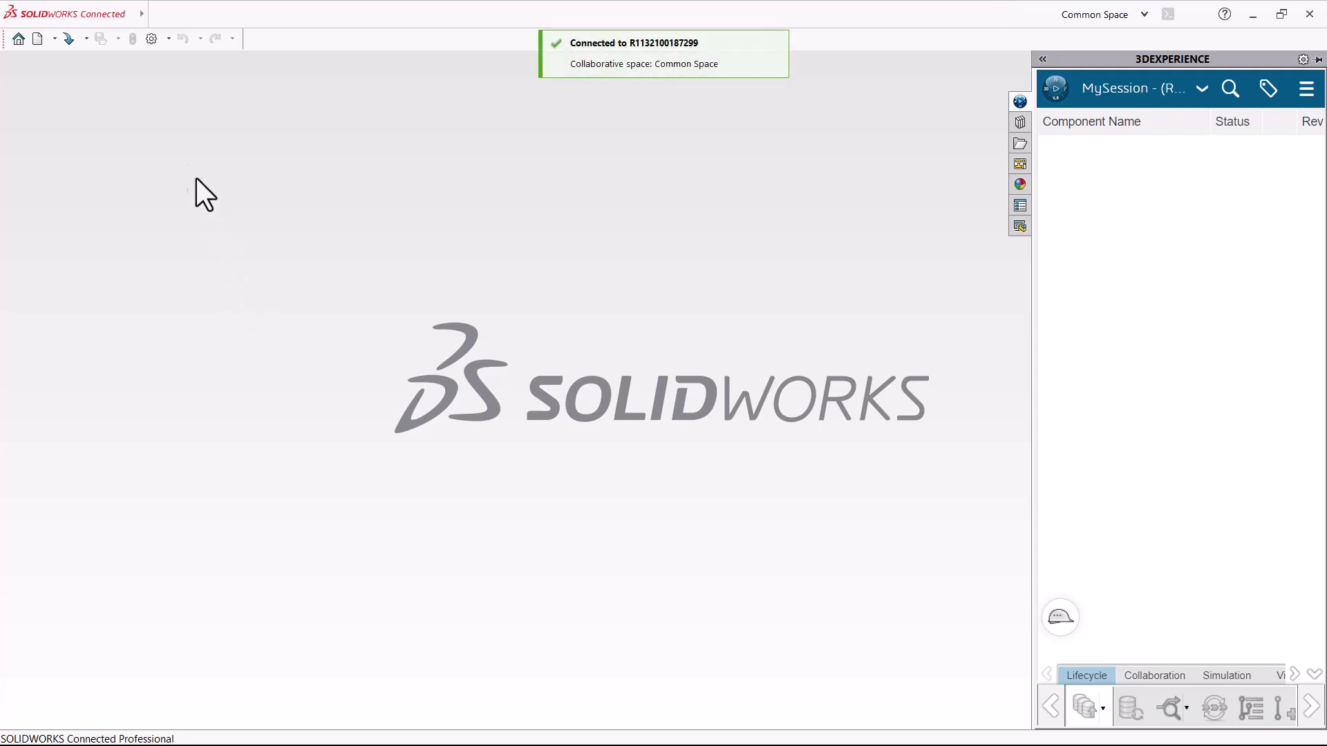
Step: Open the stool.sldprt part from the Downloads folder
left_click(145, 15)
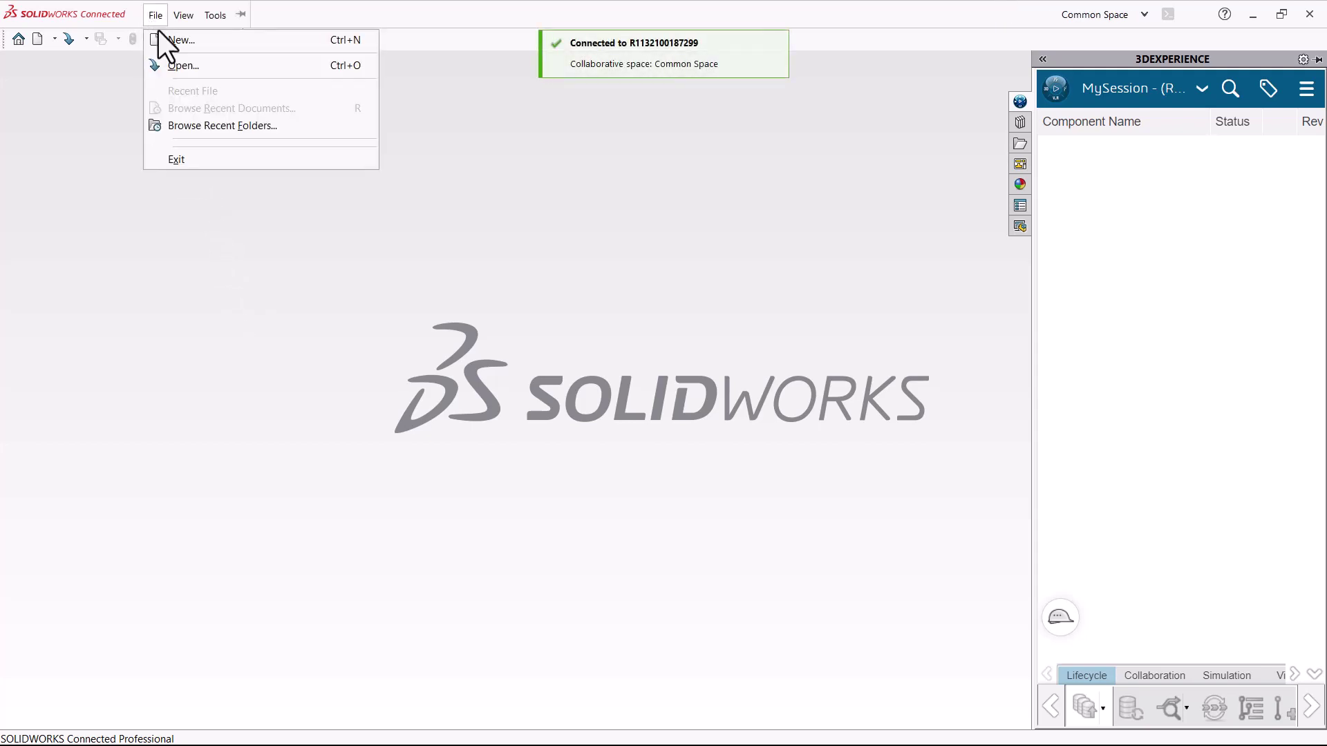
left_click(183, 66)
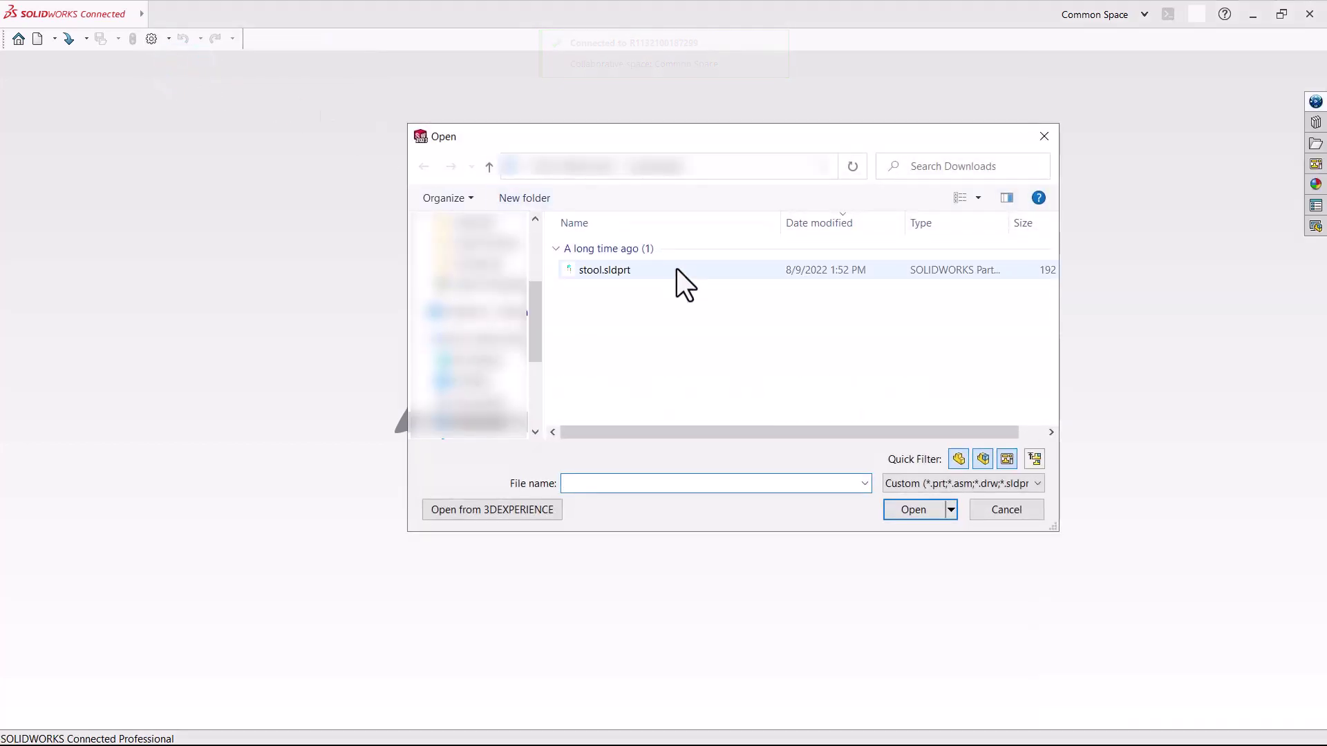
double_click(677, 269)
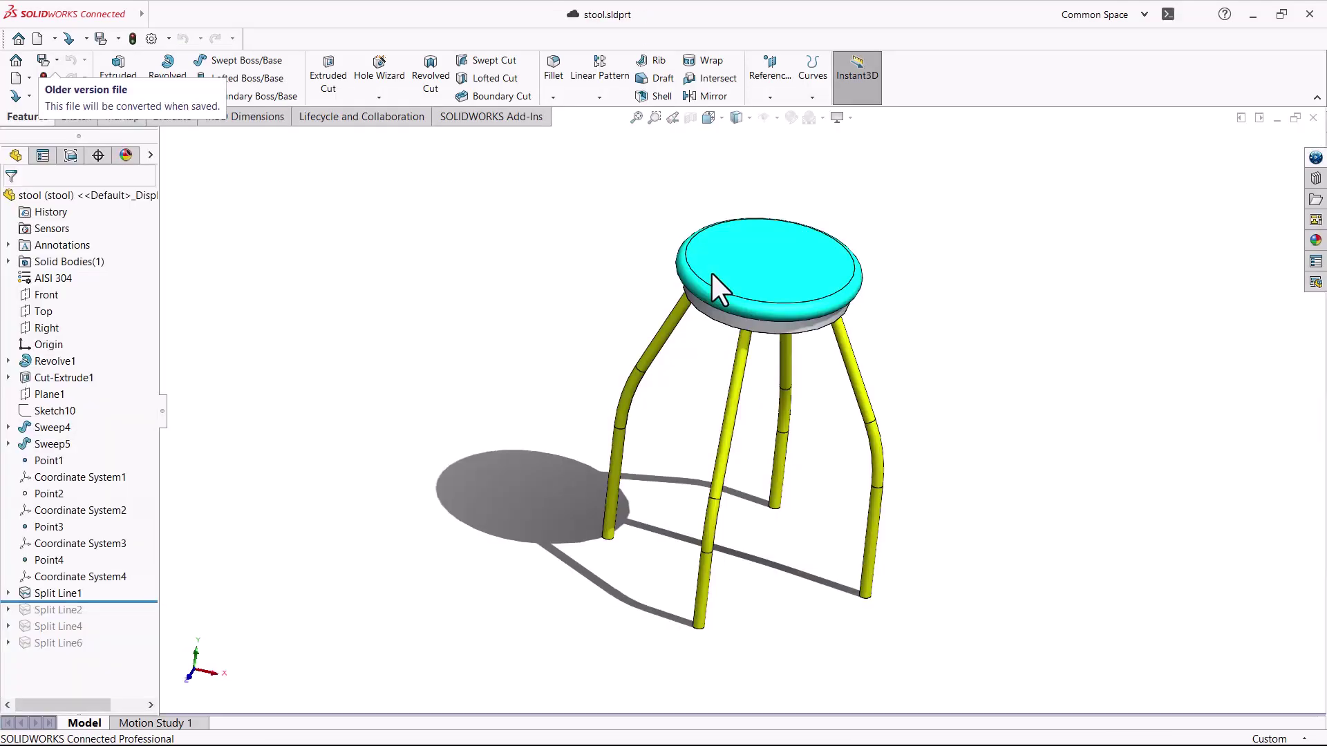
Step: Save the stool to 3DEXPERIENCE and widen the MySession pane to show revision A.1, In Work
left_click(144, 18)
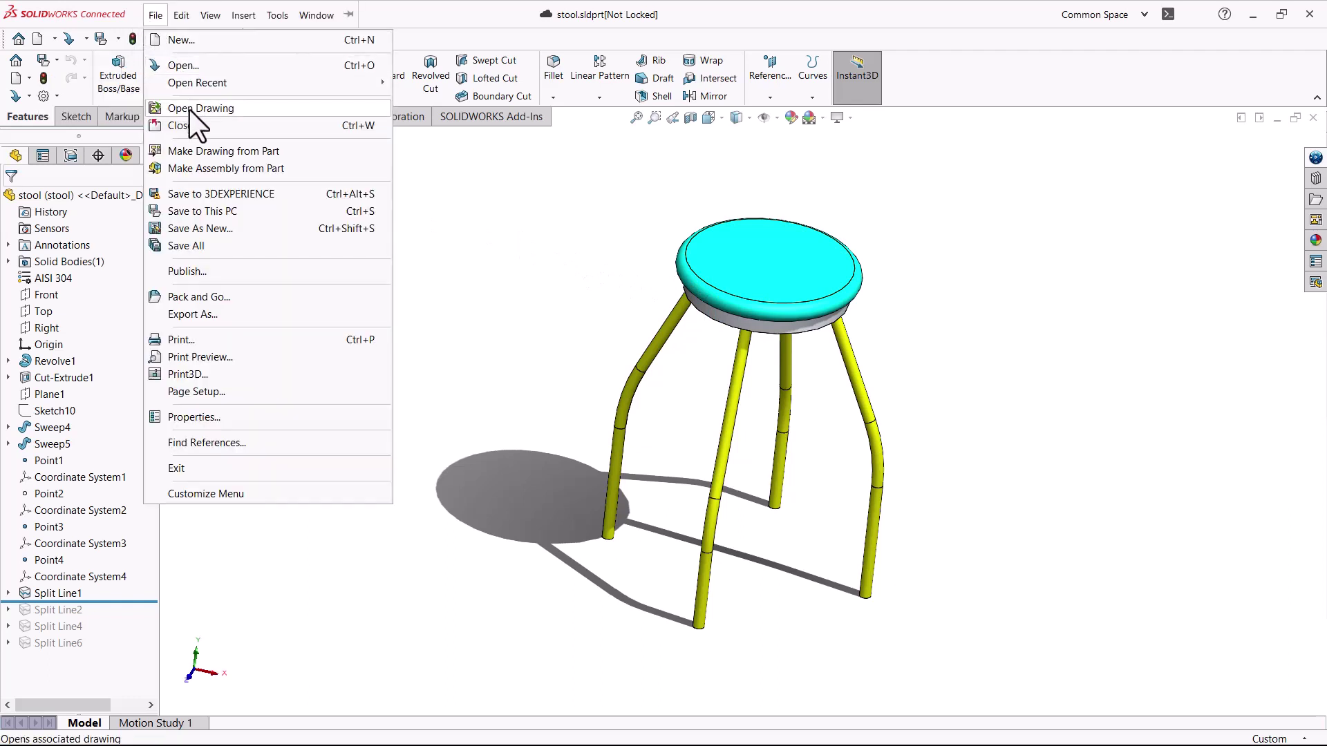
left_click(311, 198)
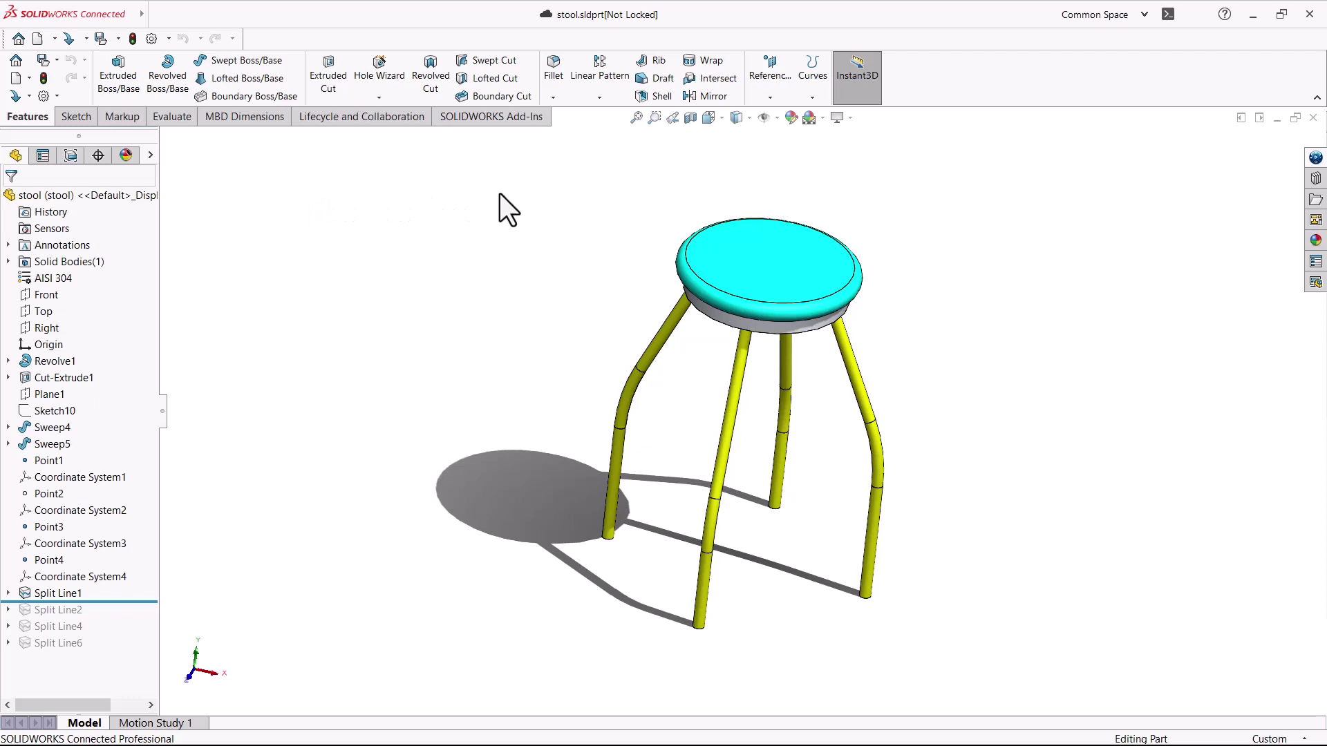
left_click(1313, 160)
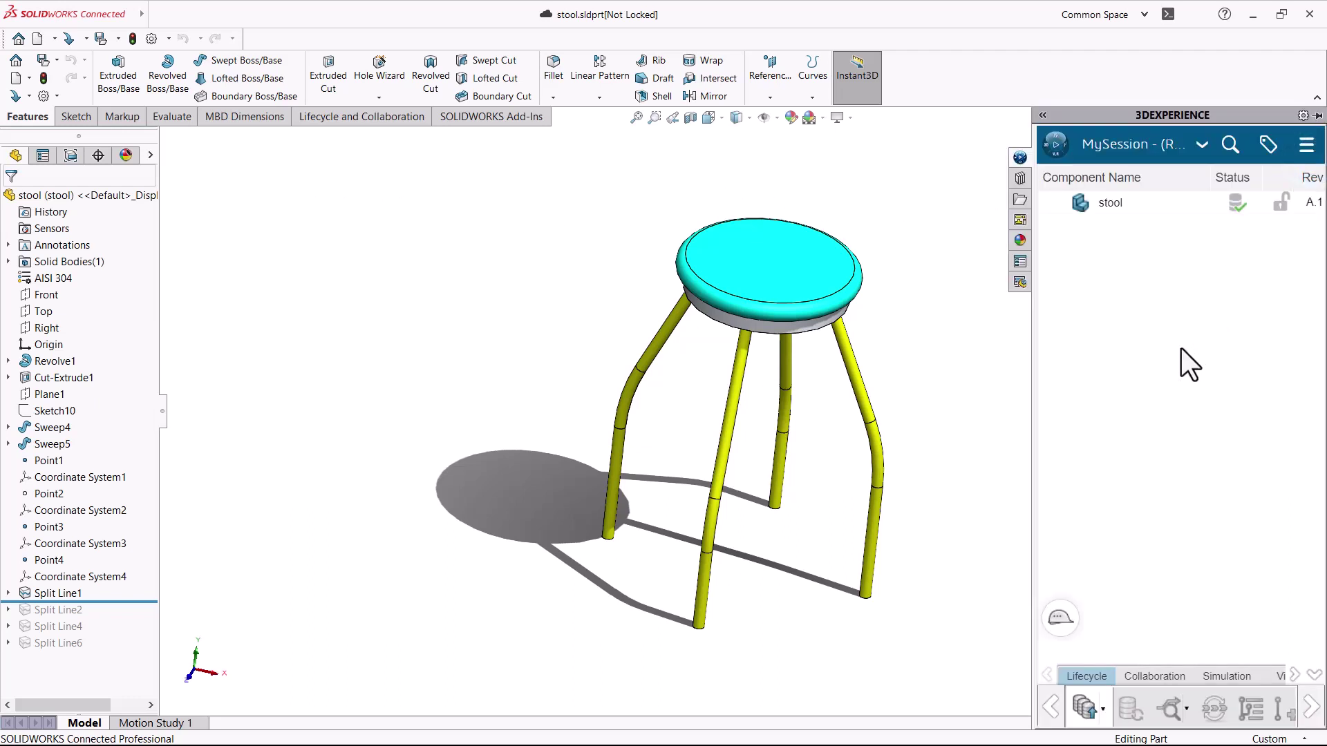
left_click_drag(1034, 273, 241, 280)
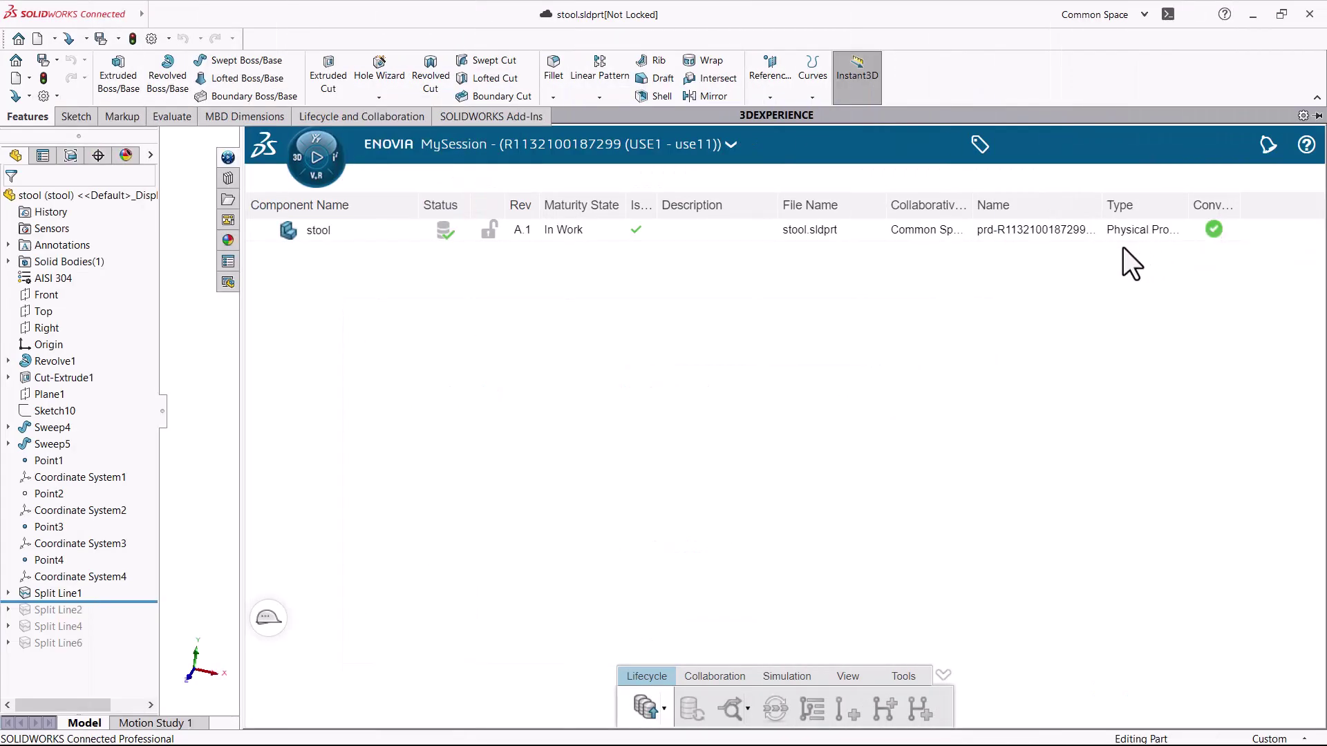
Step: Open the stool in Linear Structural Validation under the Structural Designer role
left_click(384, 233)
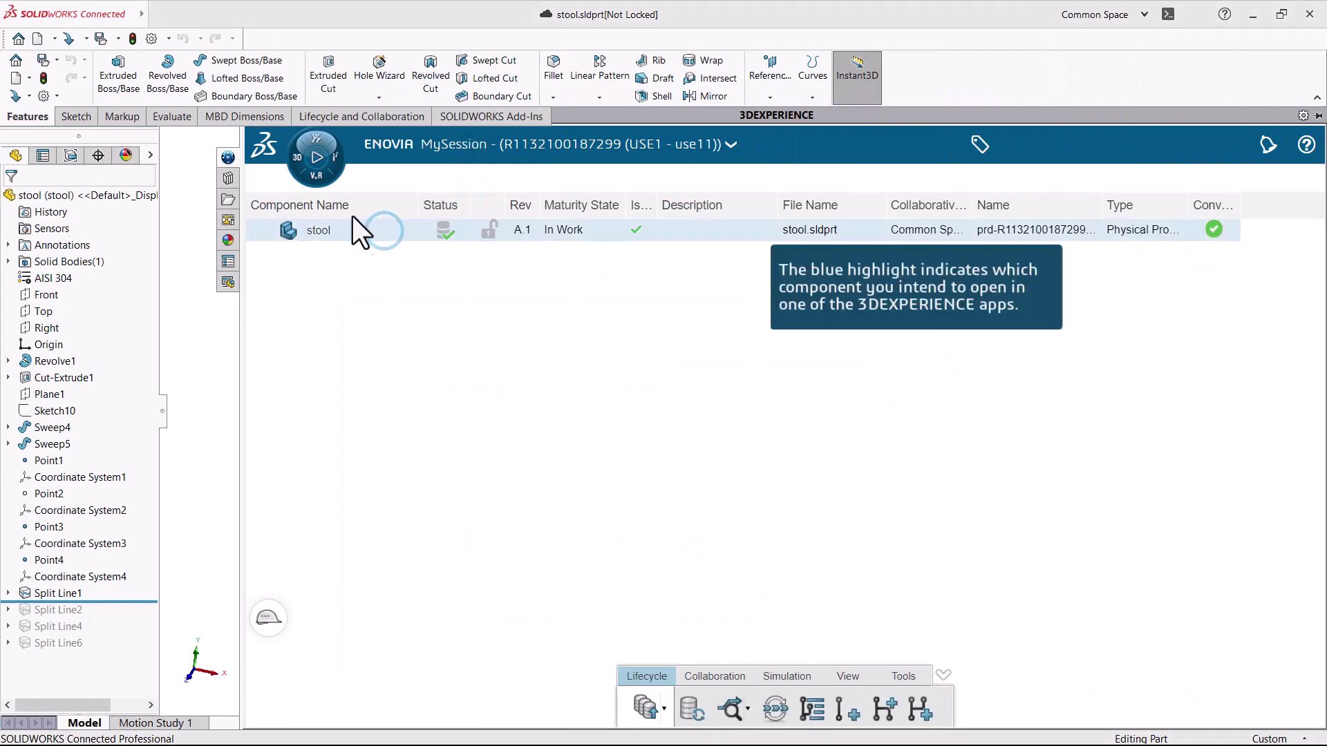
left_click(310, 182)
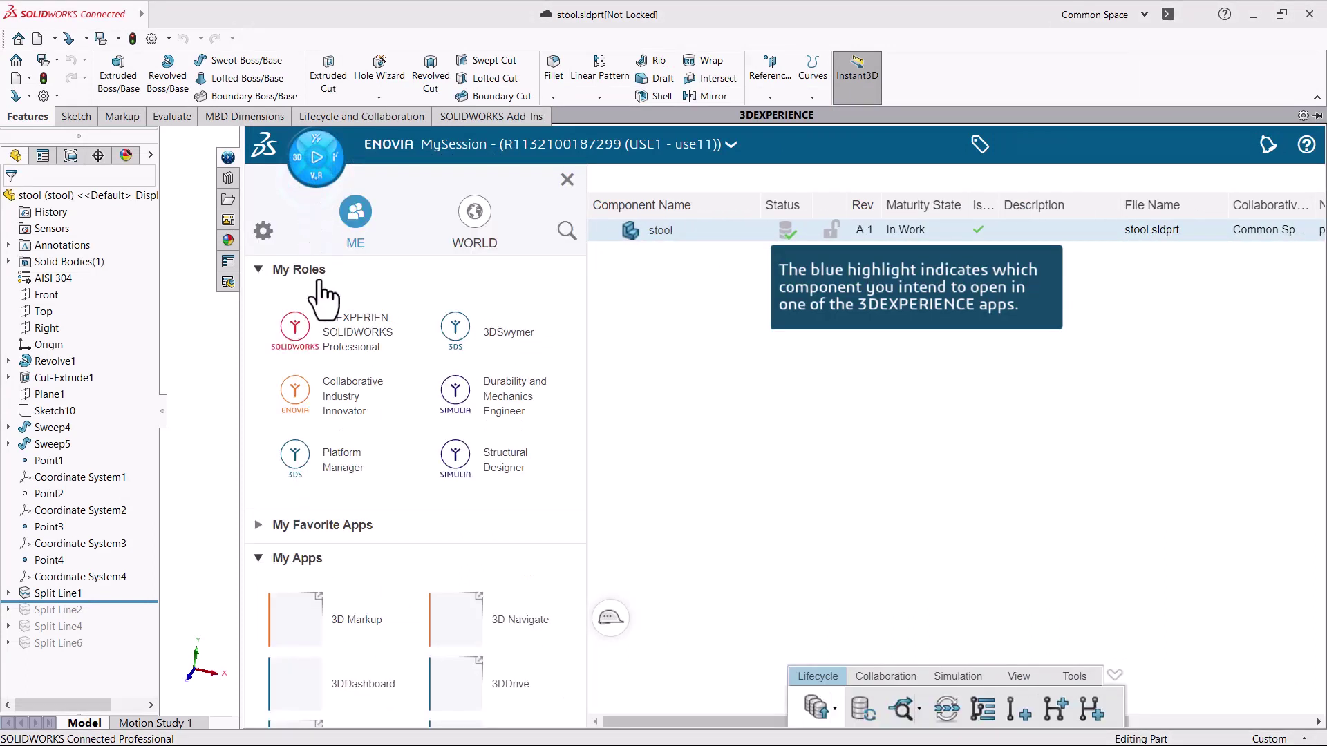
left_click(456, 459)
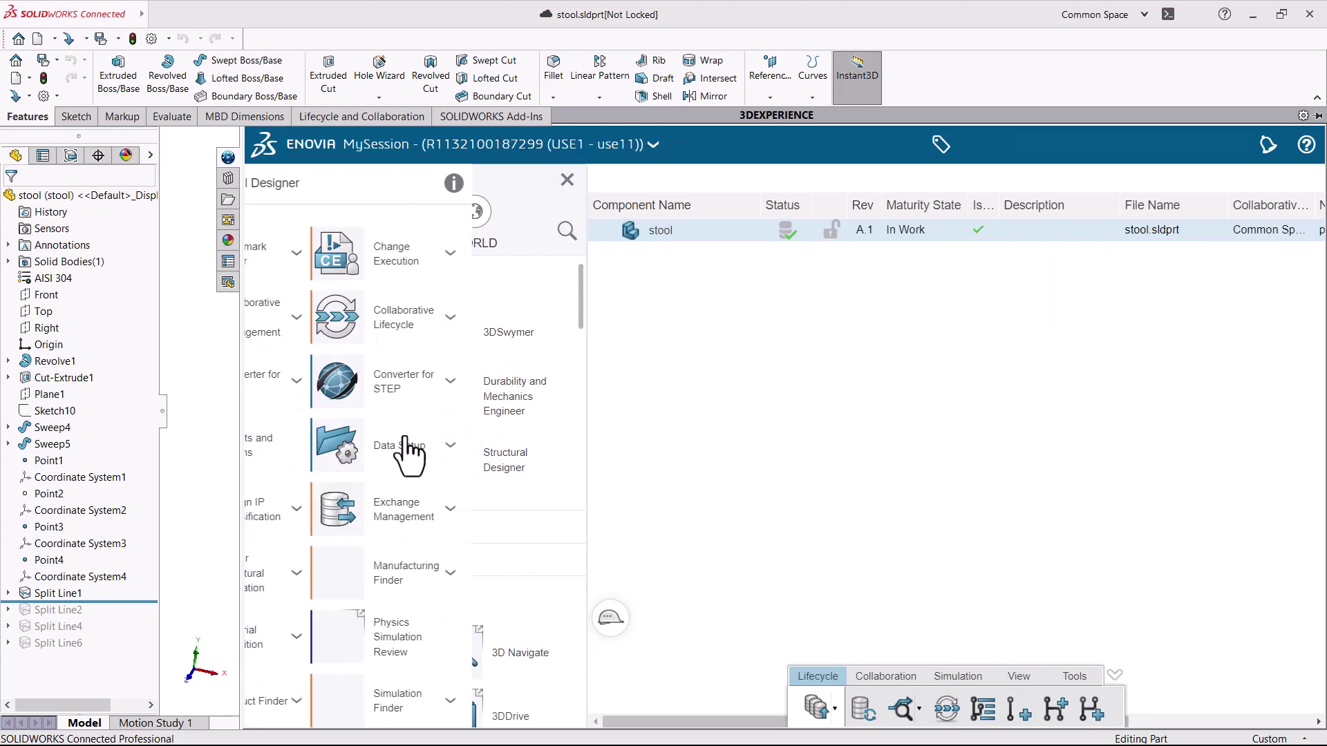
scroll(405, 374, "down", 2)
scroll(377, 456, "down", 1)
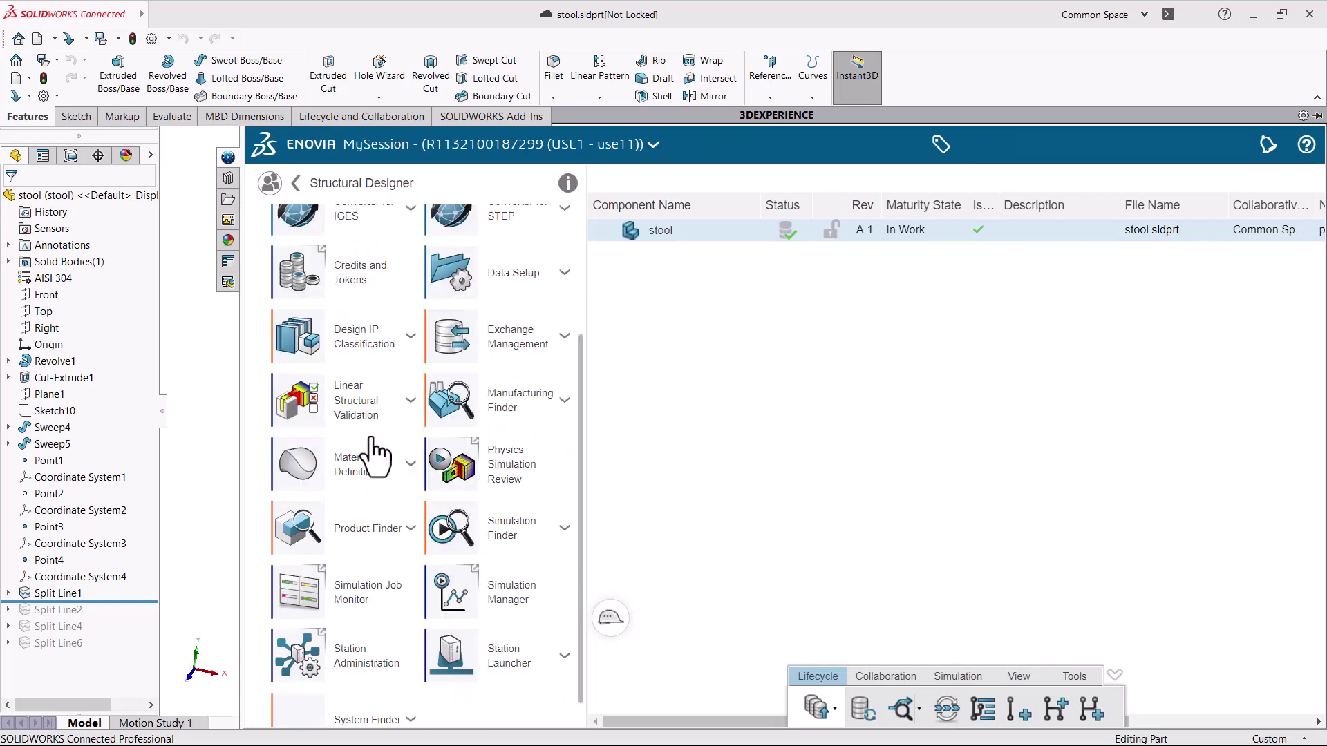
left_click(304, 403)
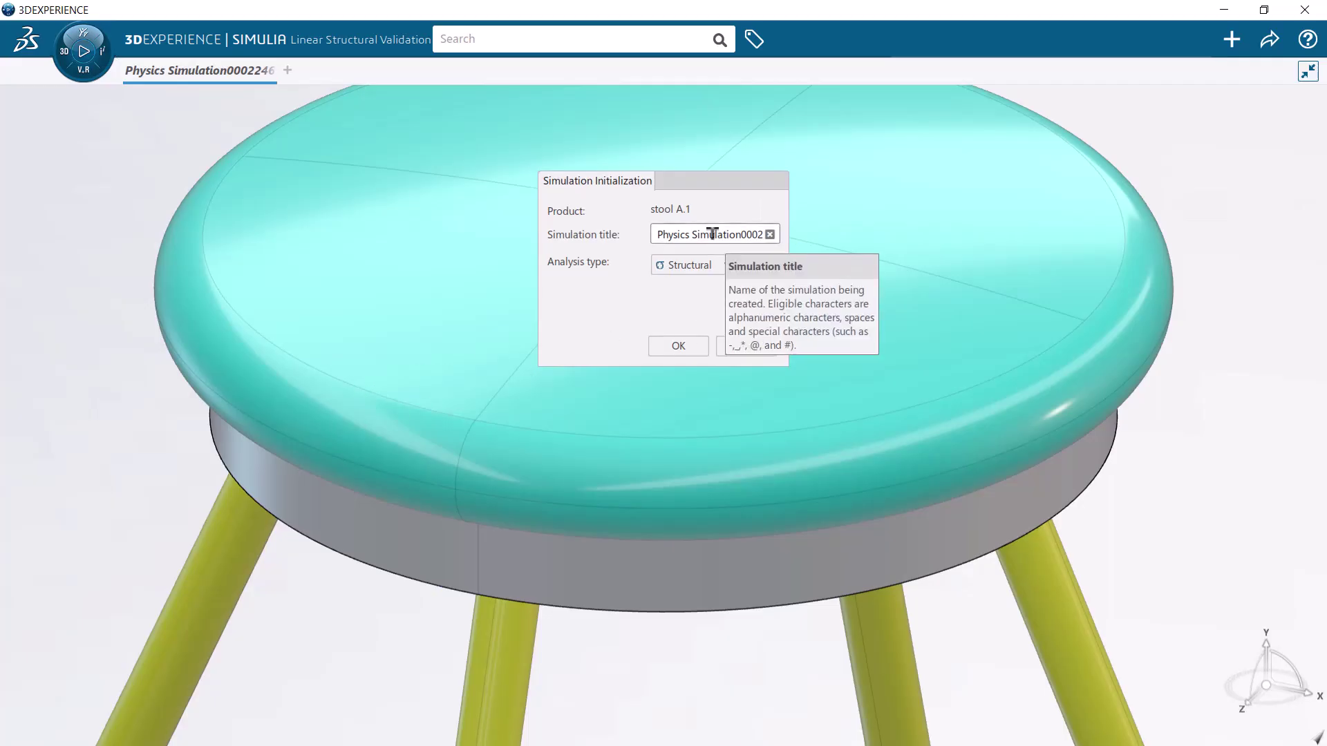
Step: Title the simulation 'Buckling analysis of a stool' and set the analysis type to Buckling
triple_click(711, 234)
type("Buckli")
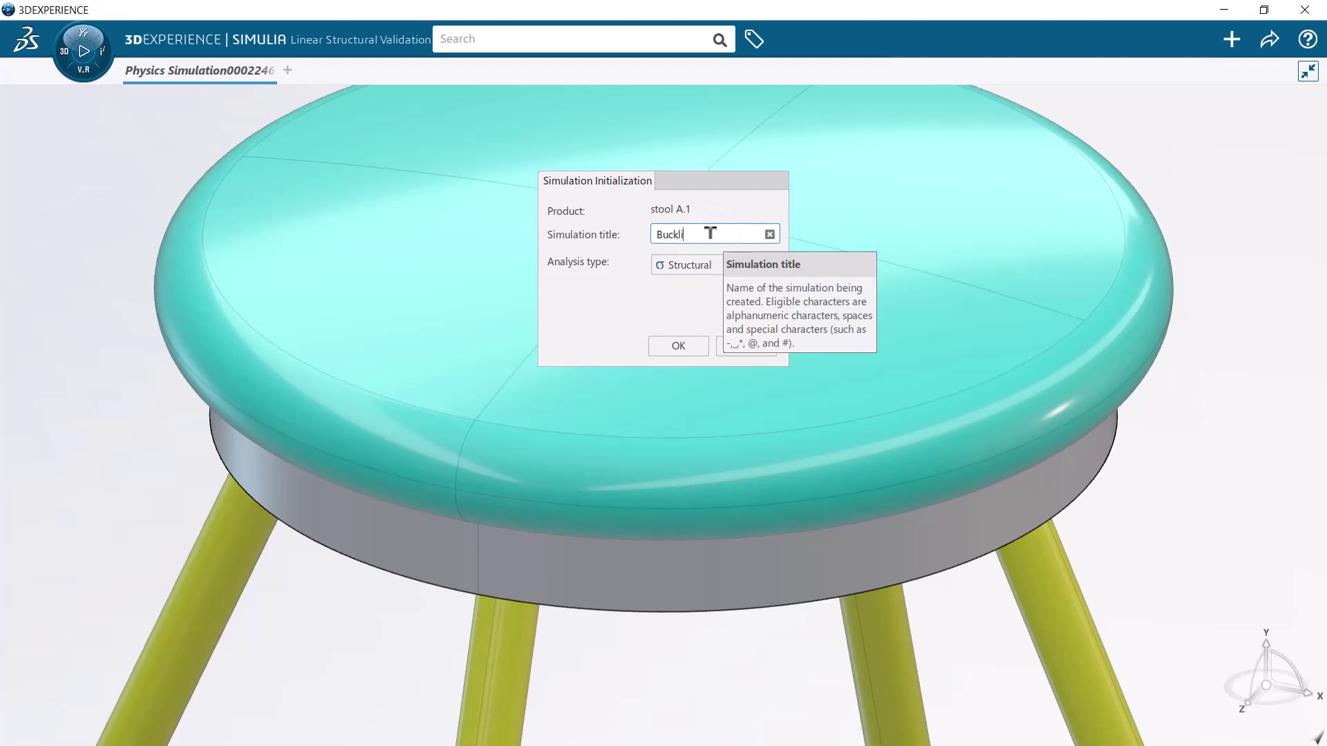
type("ng analysis of a stool")
left_click(691, 267)
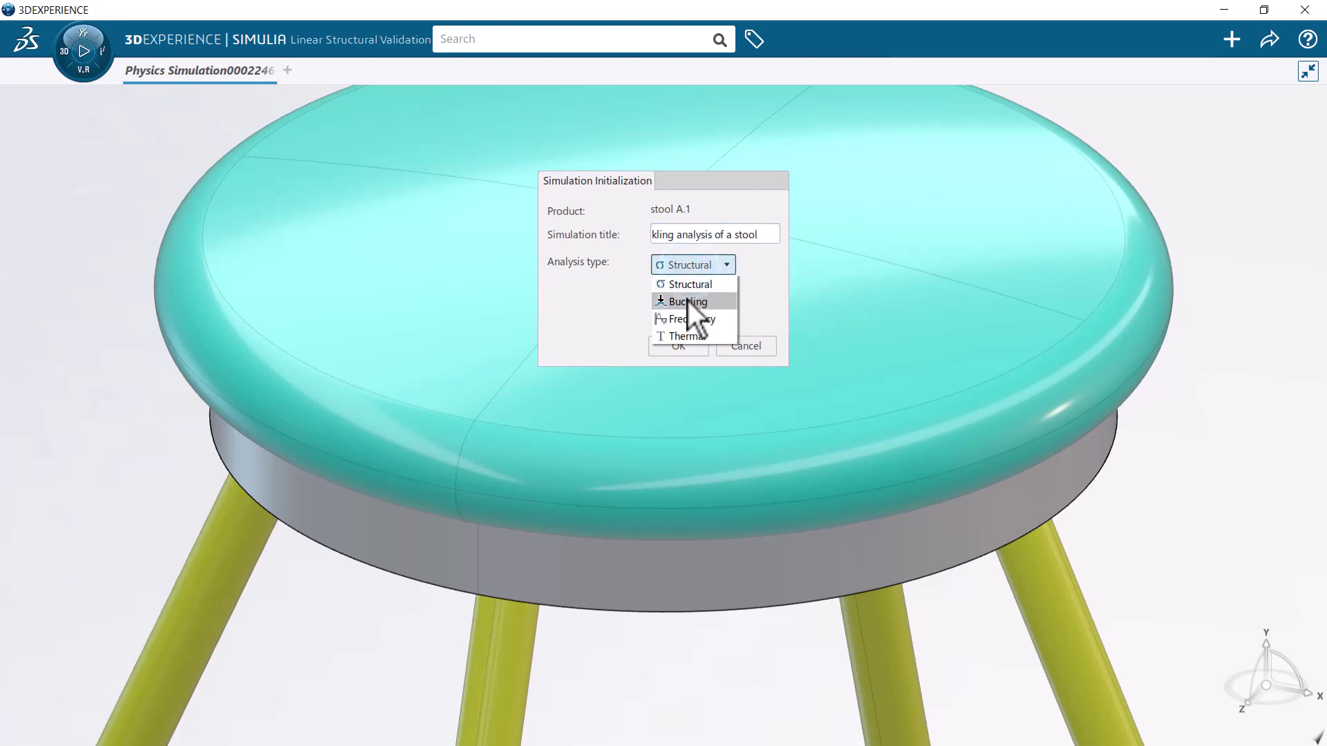
left_click(687, 301)
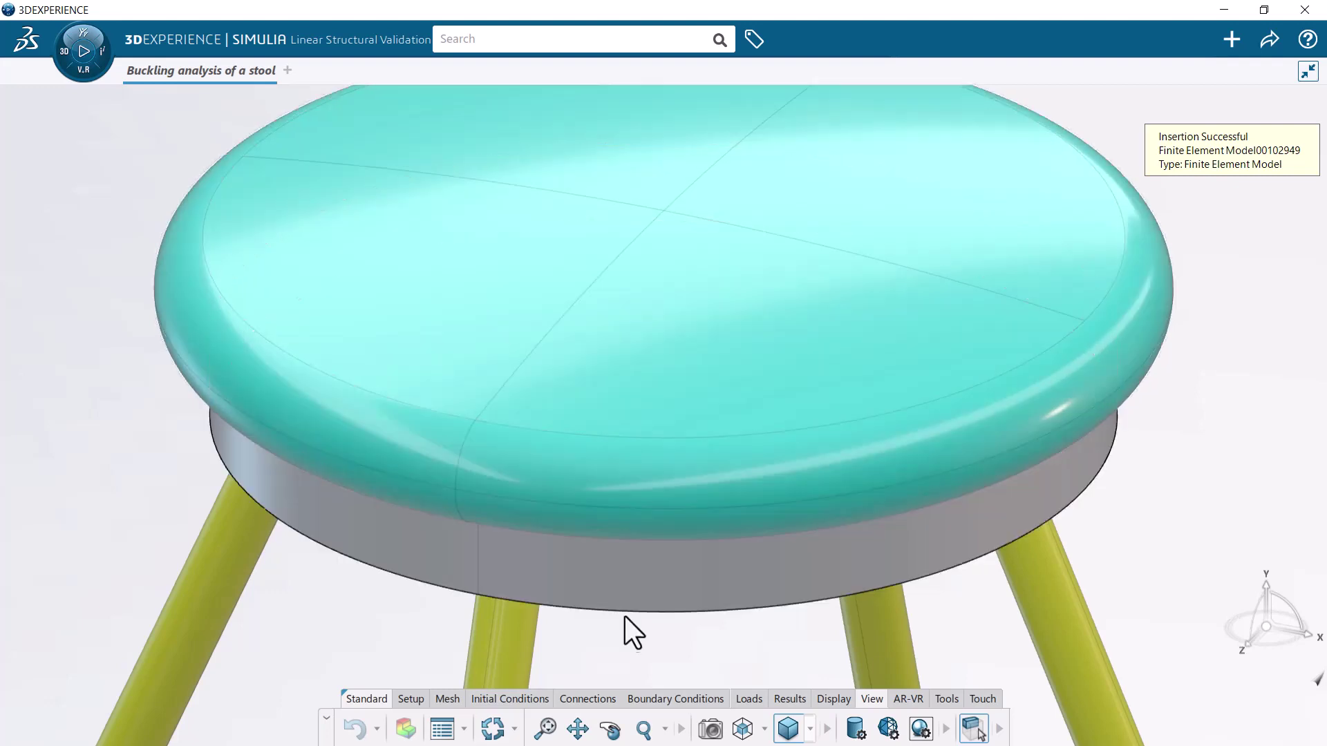
Step: Show the Assistant and specification tree, then save the simulation with Ctrl+S
right_click(621, 632)
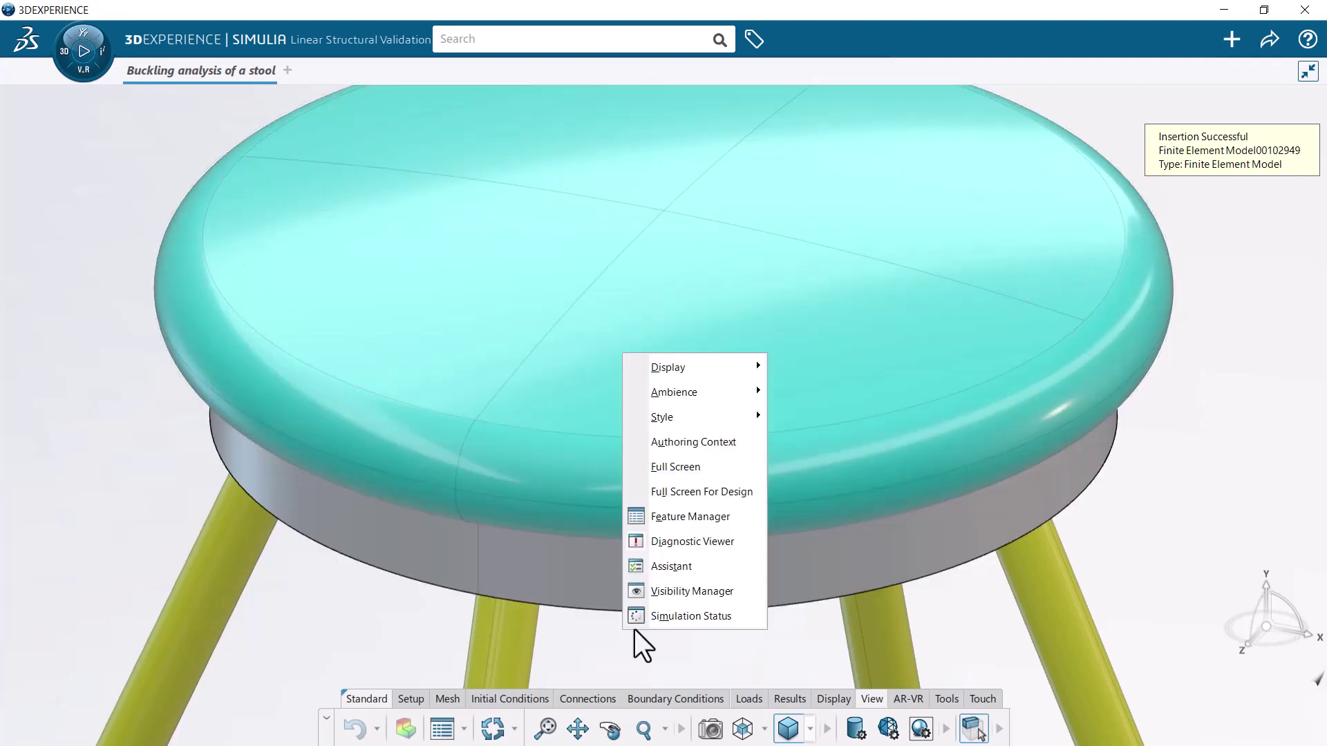
left_click(694, 567)
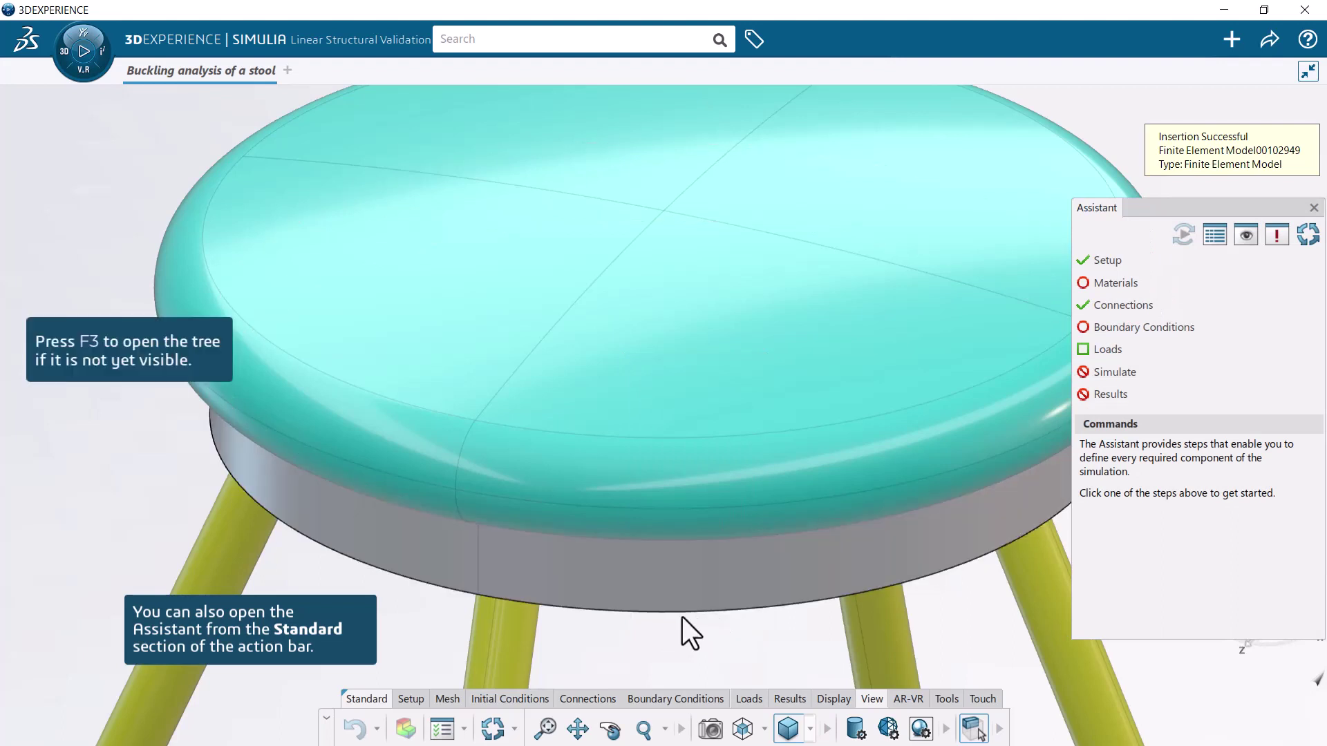
key("F3")
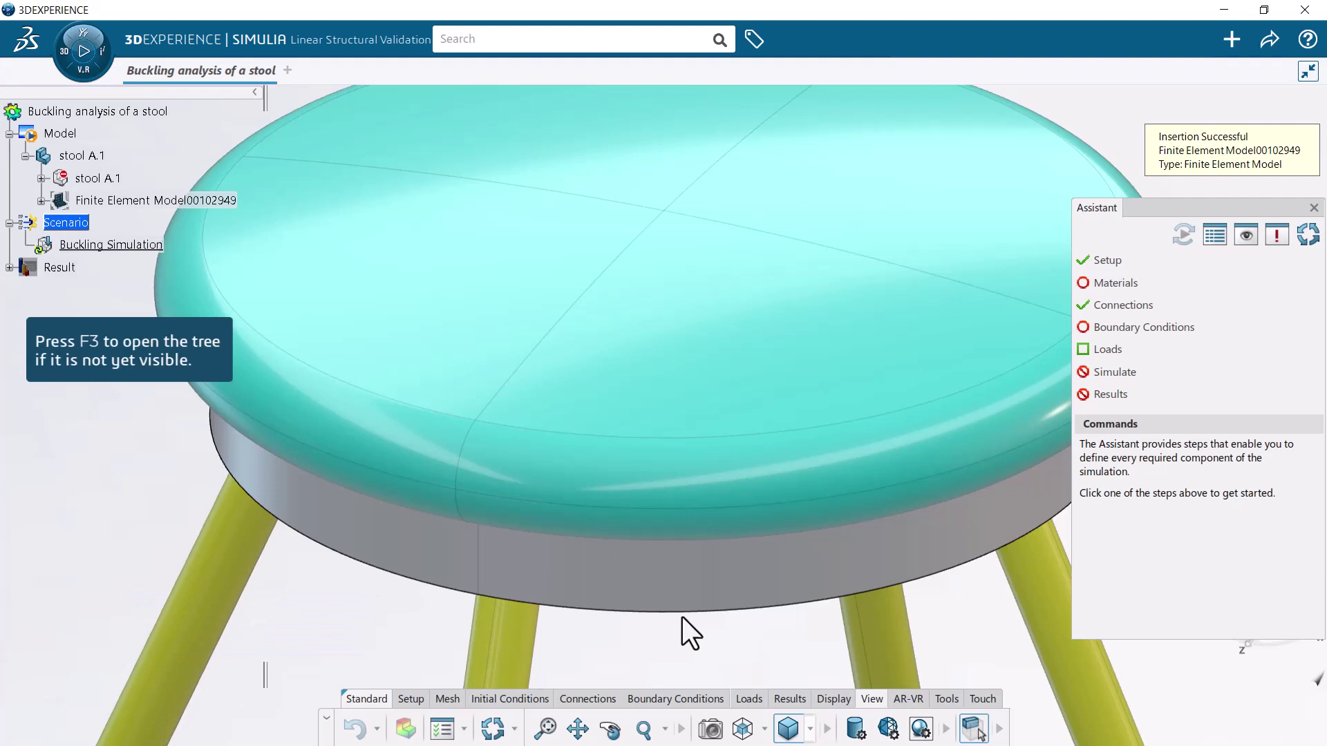
key("ctrl+s")
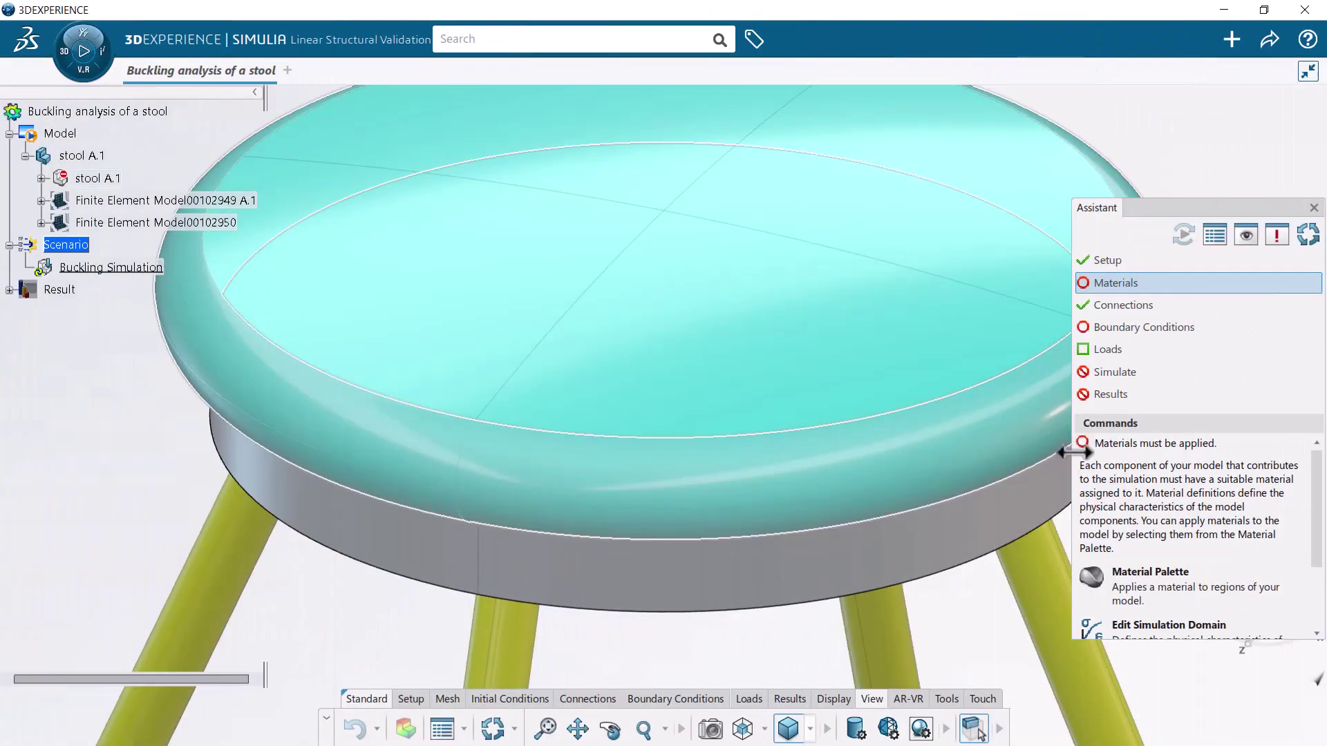
Step: Filter the Material Palette for 'aisi 304' and apply AISI 304 steel to the stool
left_click(1159, 604)
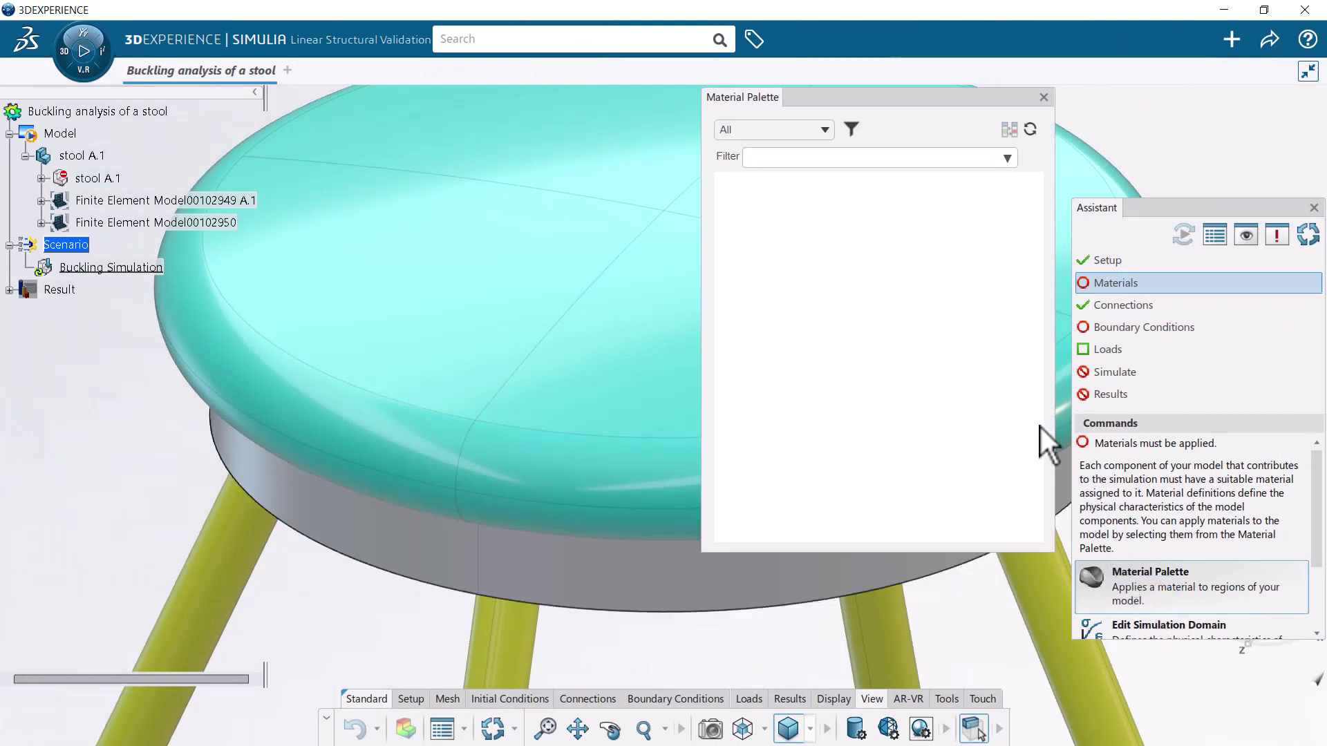
left_click(888, 149)
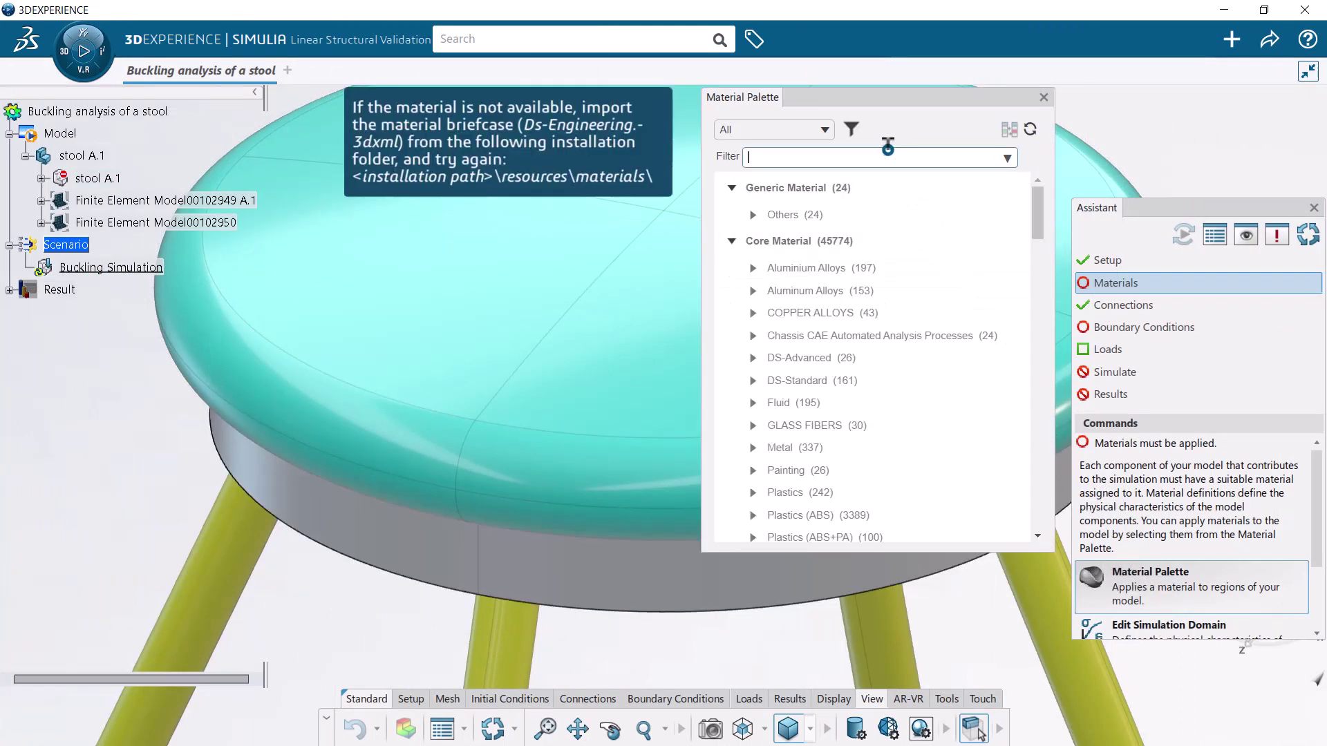
type("aisi 304")
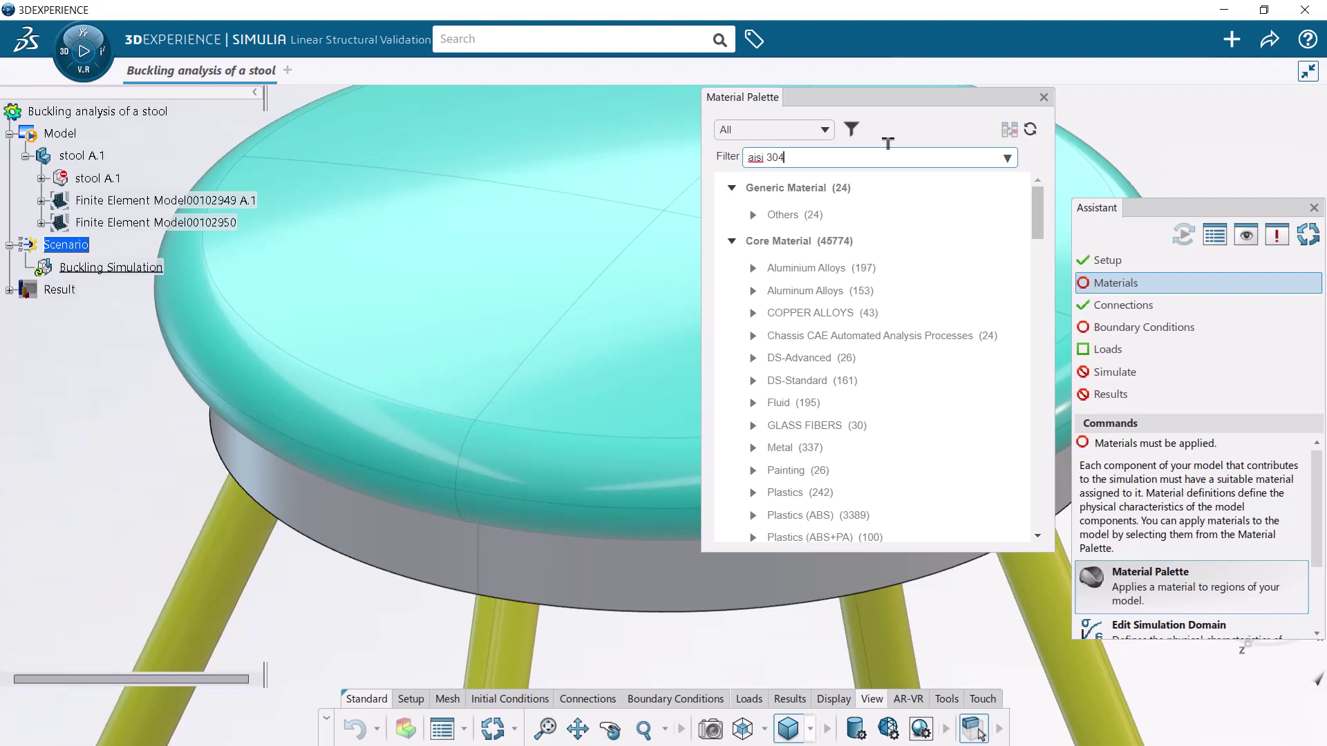
key("Return")
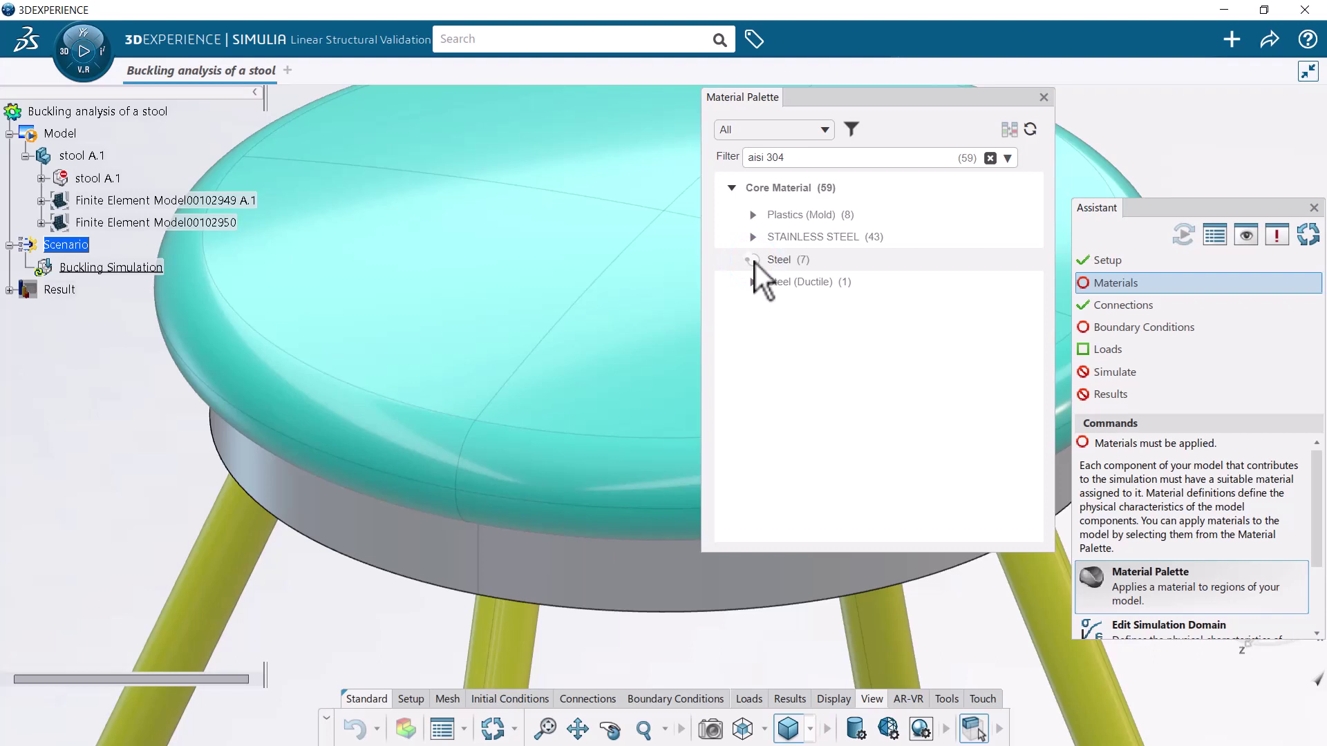
left_click(753, 260)
left_click_drag(840, 282, 624, 272)
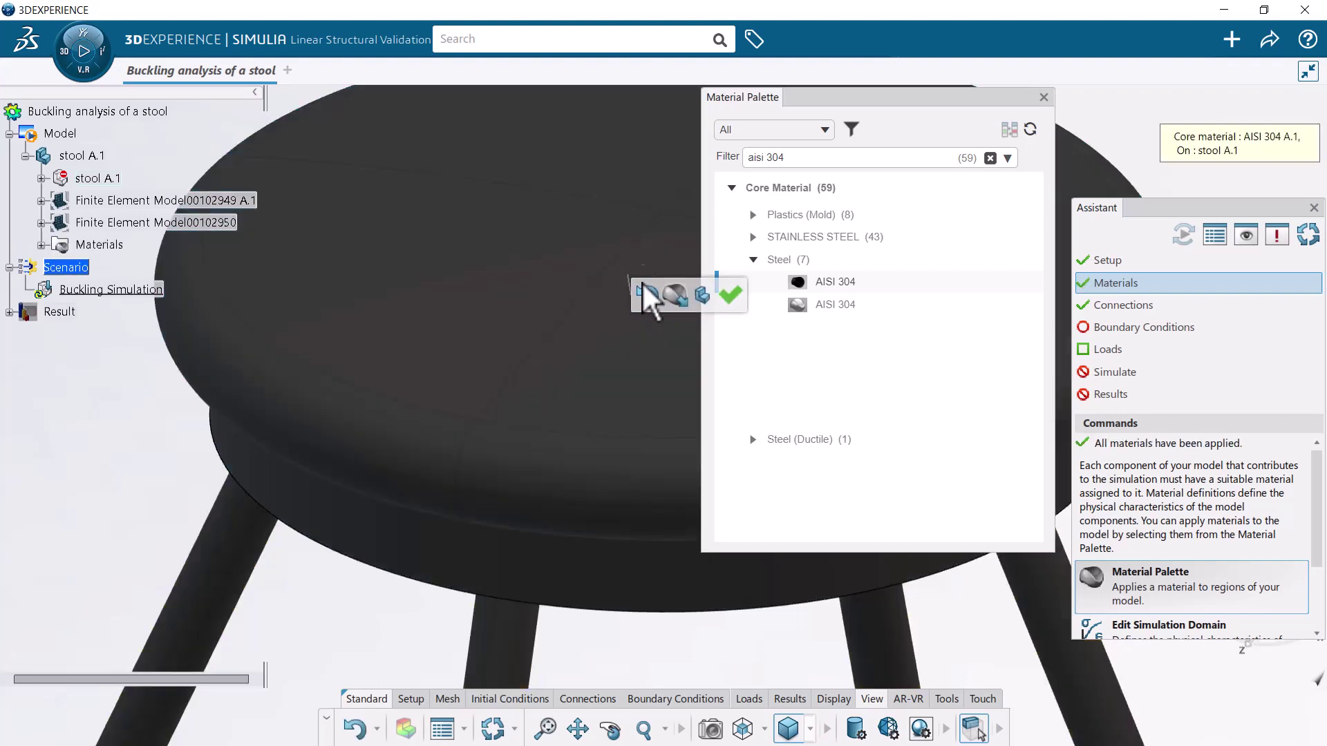
left_click(734, 290)
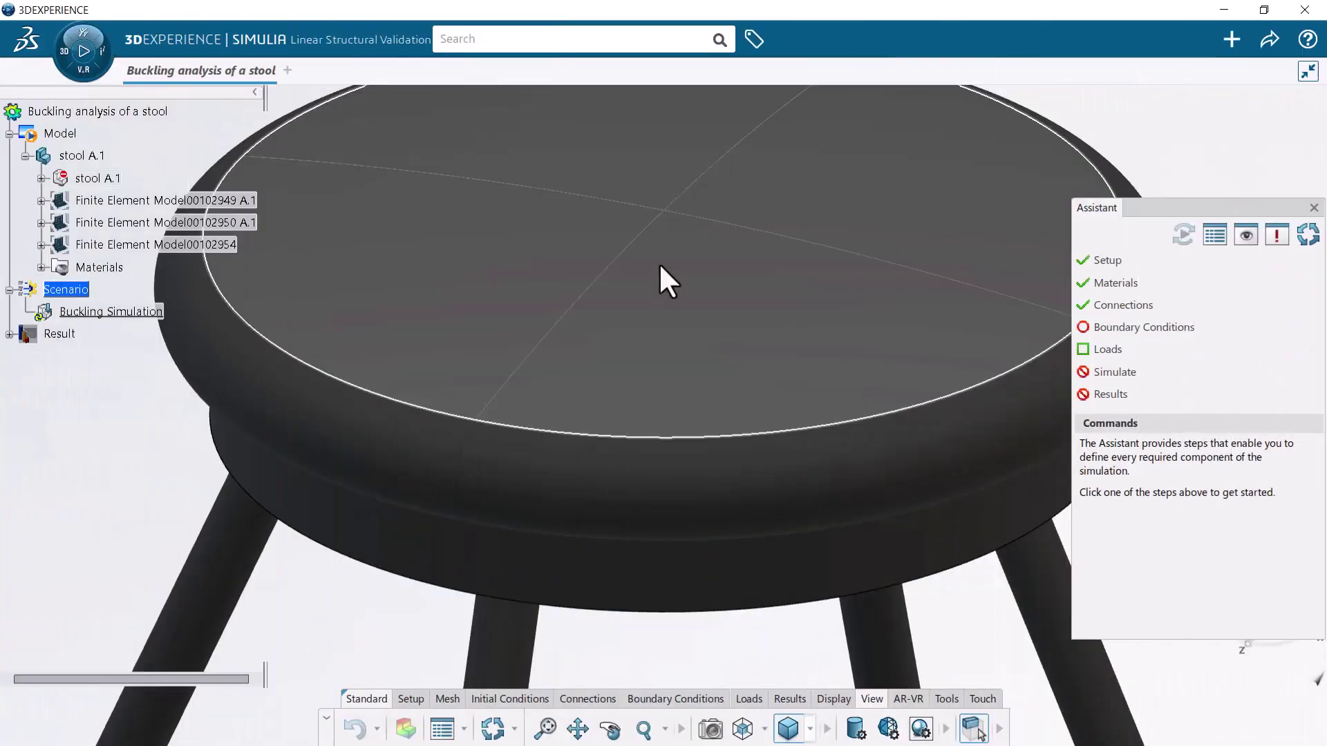
Step: Fix one leg's bottom end face in X, Y and Z translation with a Fixed Displacement
left_click(1084, 327)
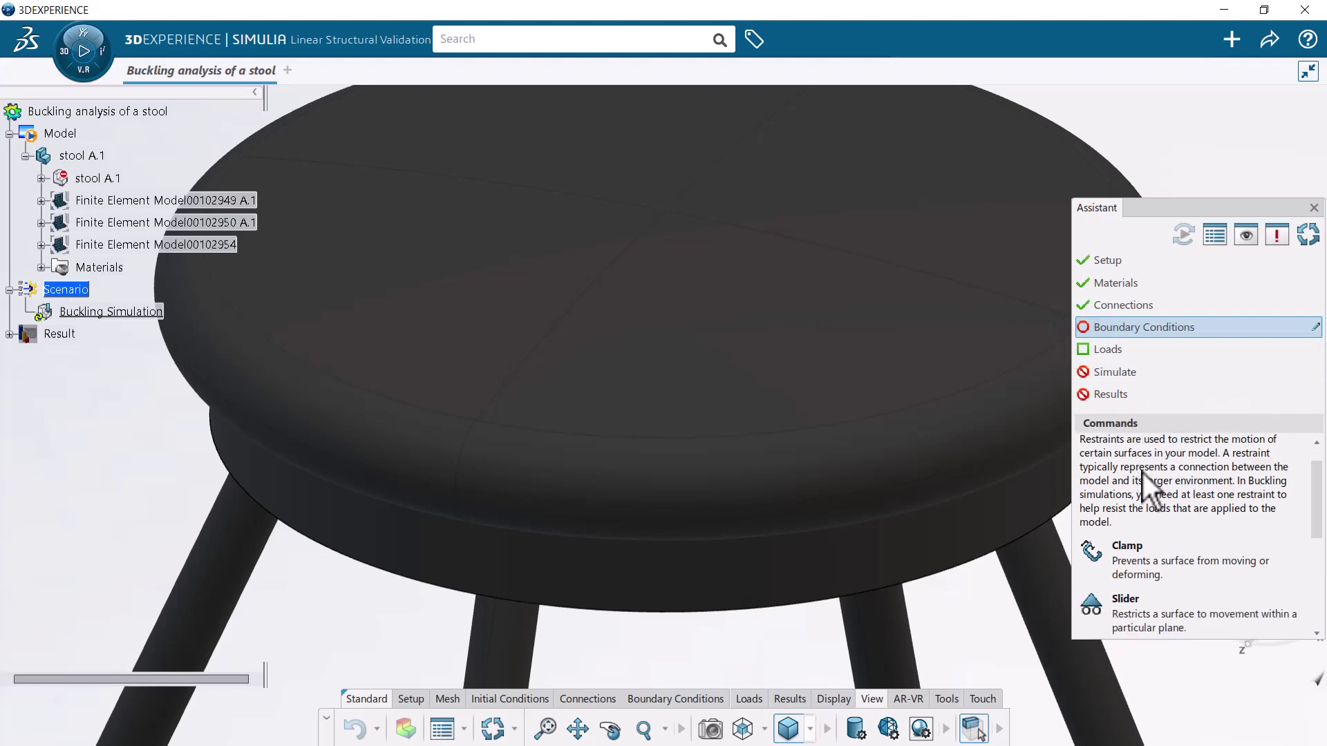
scroll(1142, 472, "down", 3)
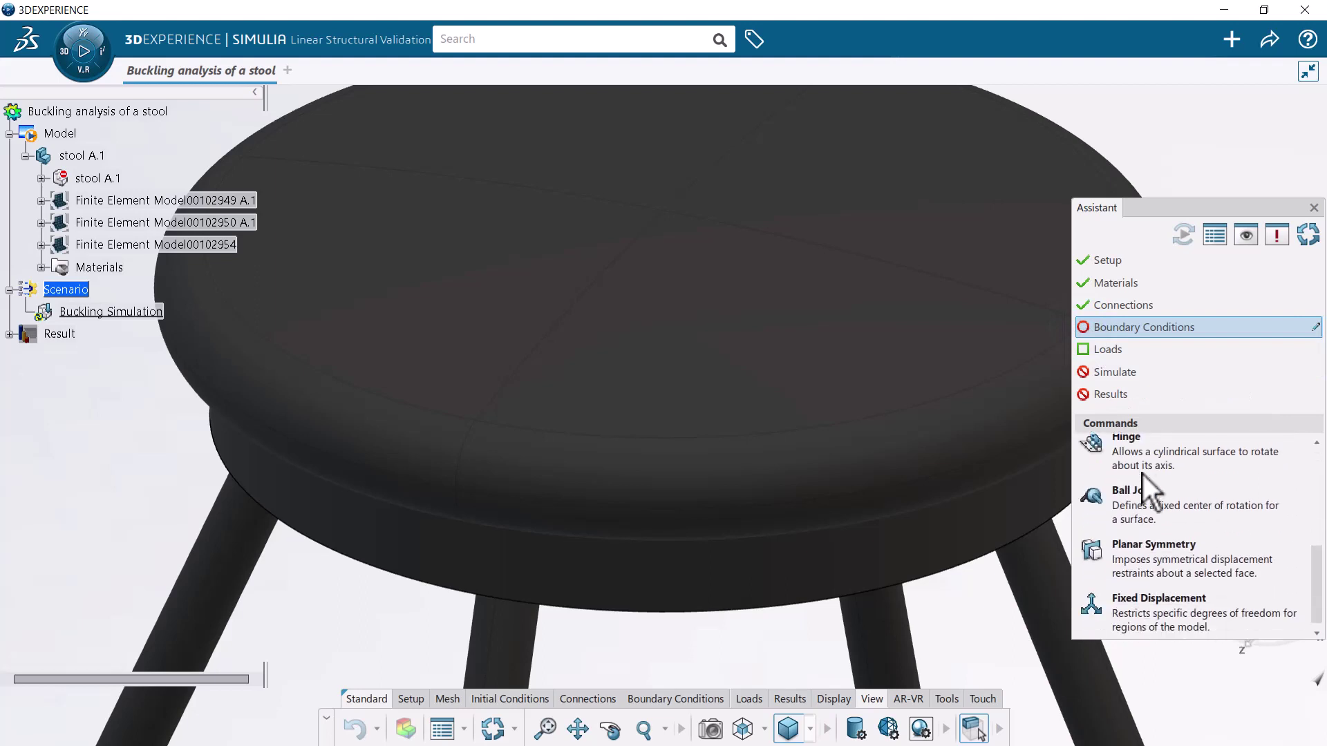
left_click(764, 729)
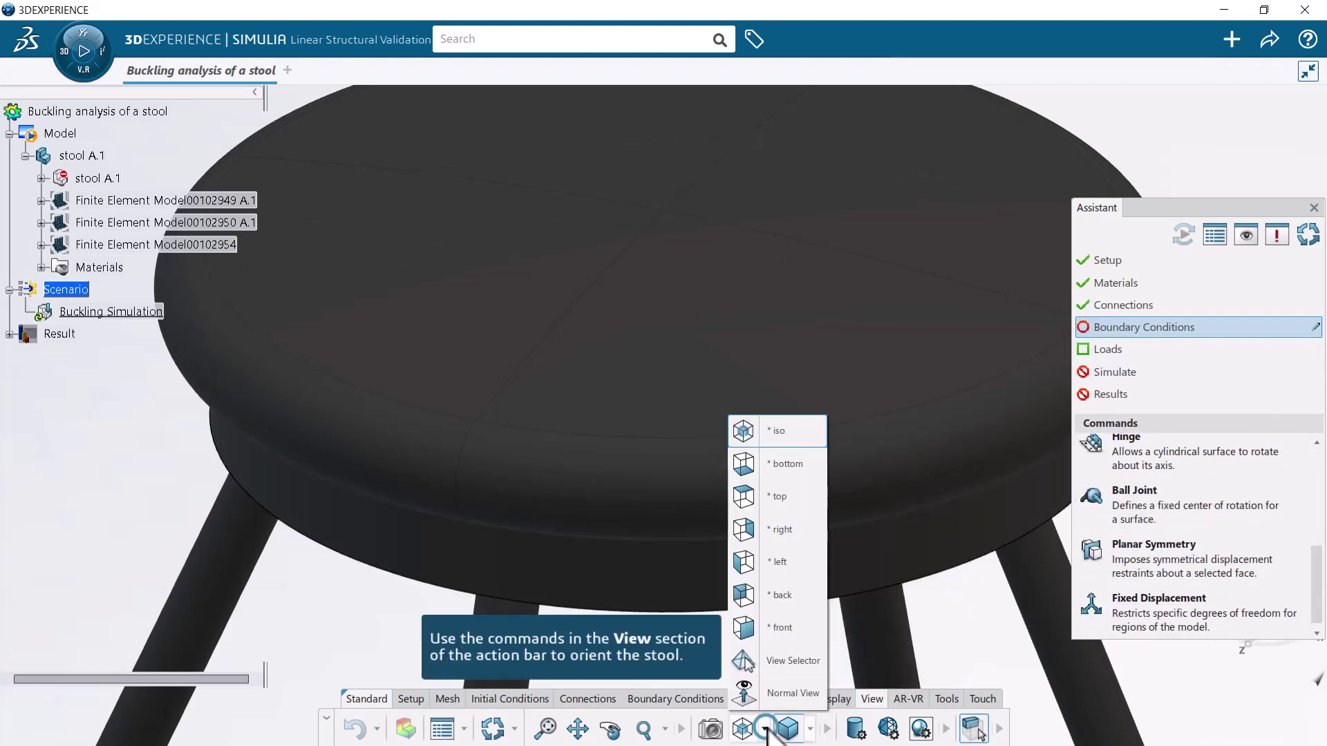
left_click(776, 468)
middle_click_drag(857, 276, 408, 565)
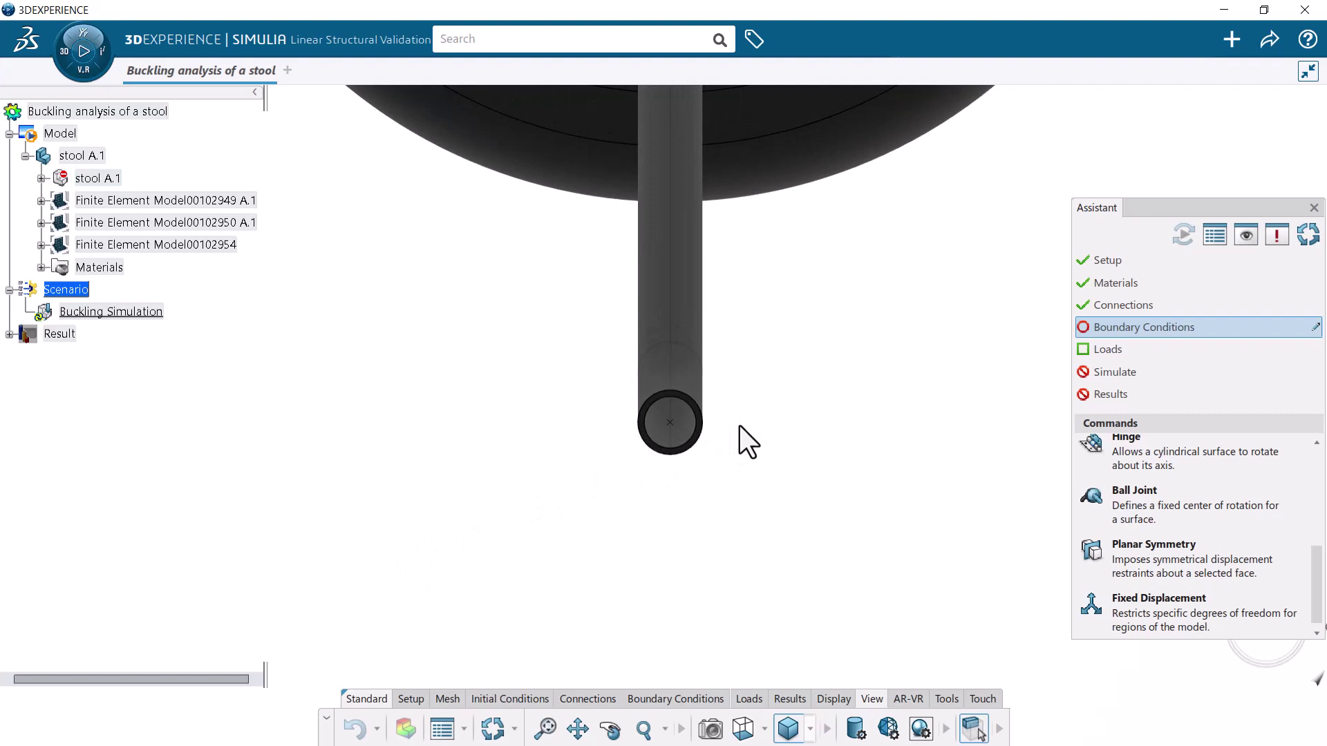
middle_click_drag(738, 425, 739, 351)
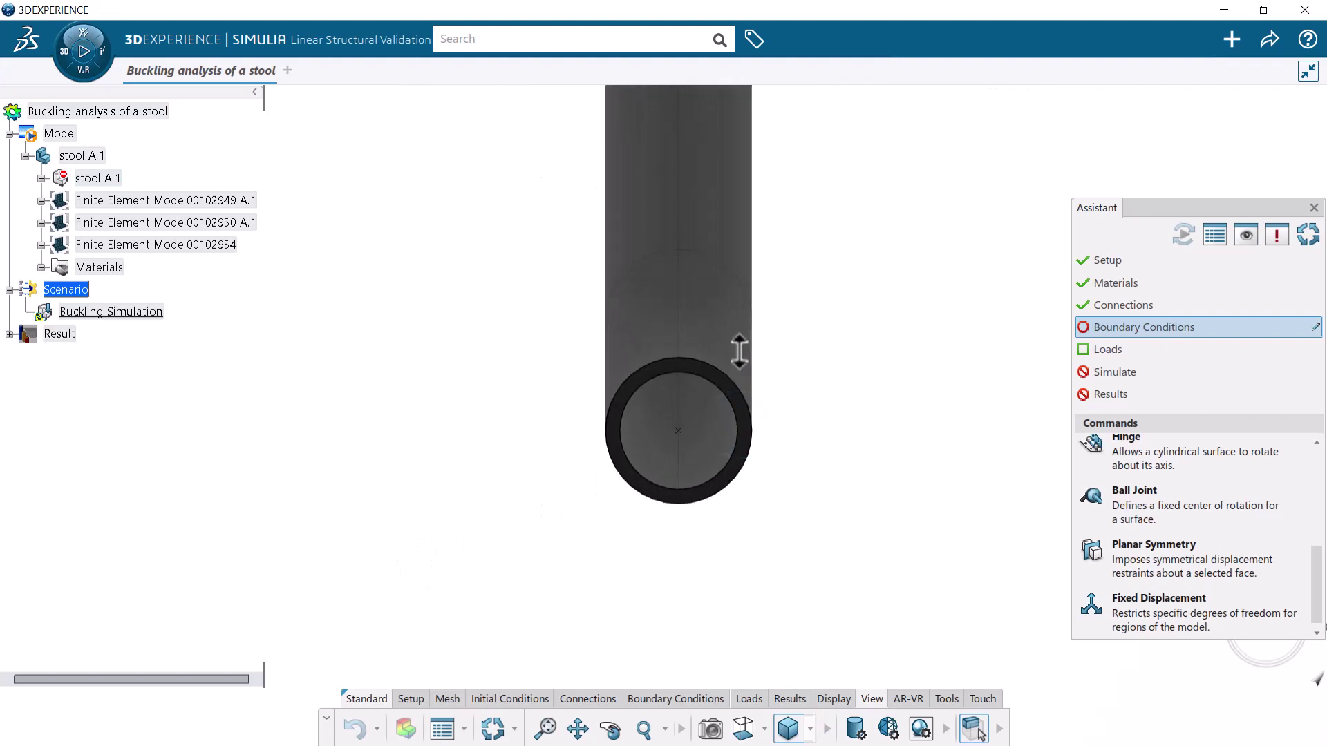
left_click(1137, 606)
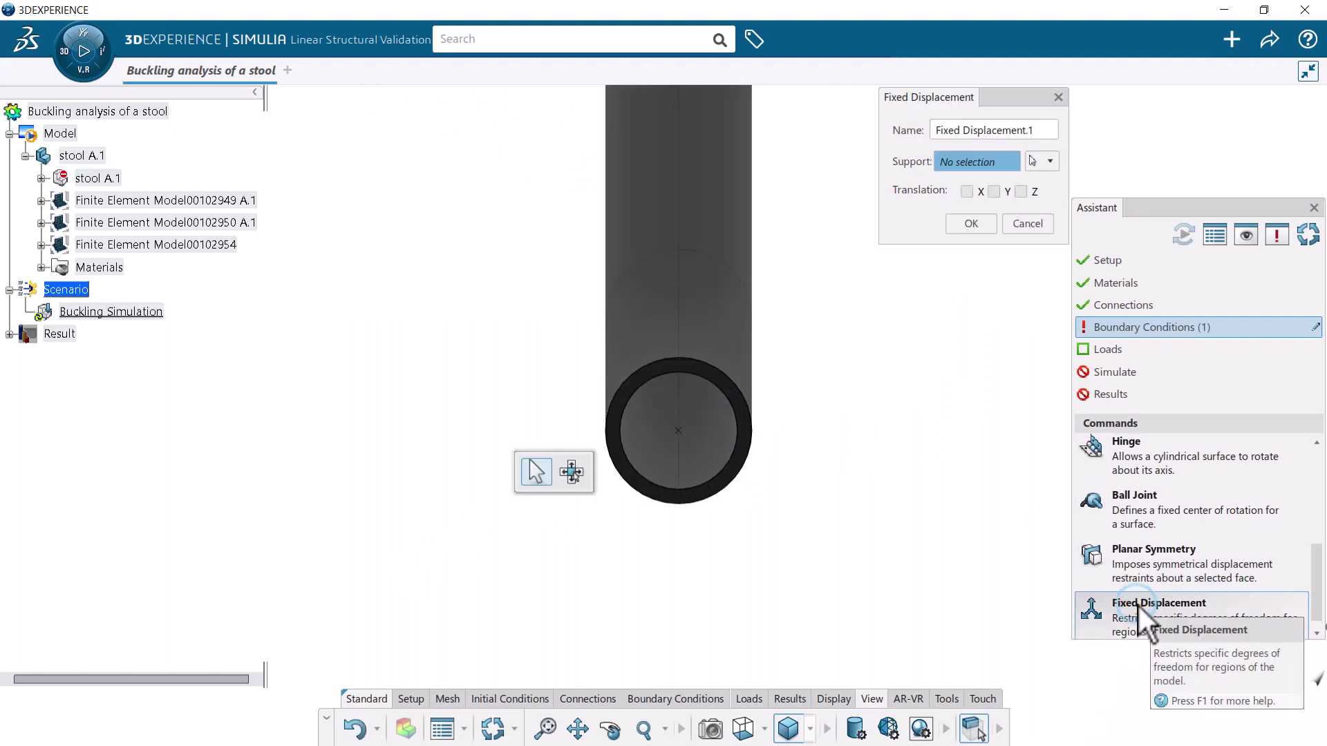
left_click(746, 416)
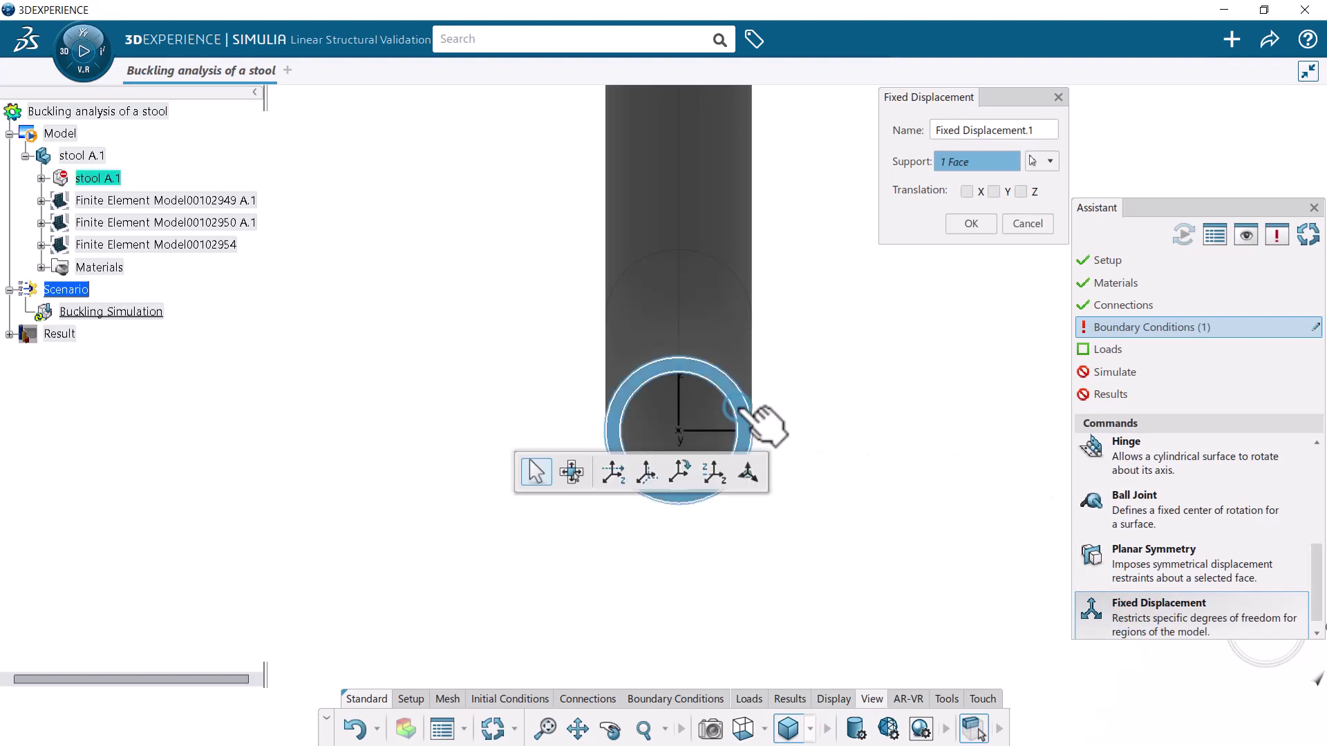
left_click(967, 191)
left_click(993, 192)
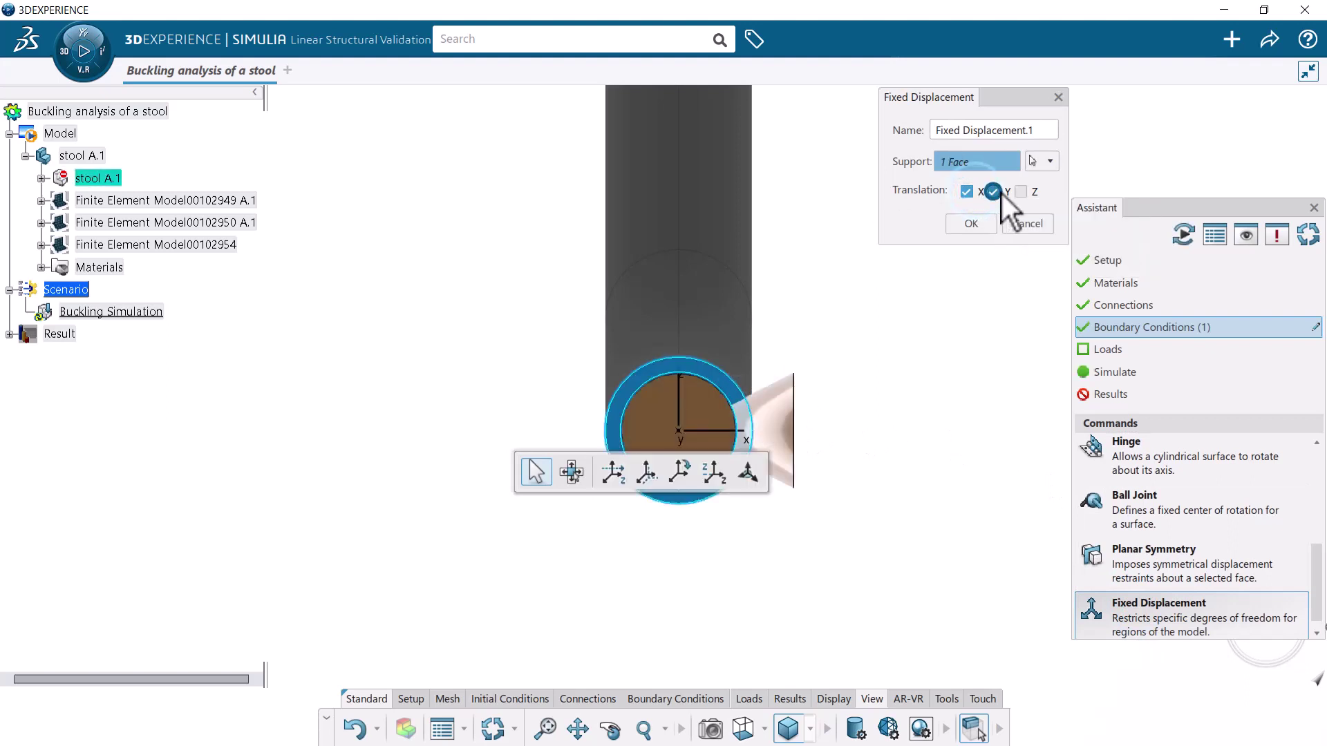
left_click(1022, 193)
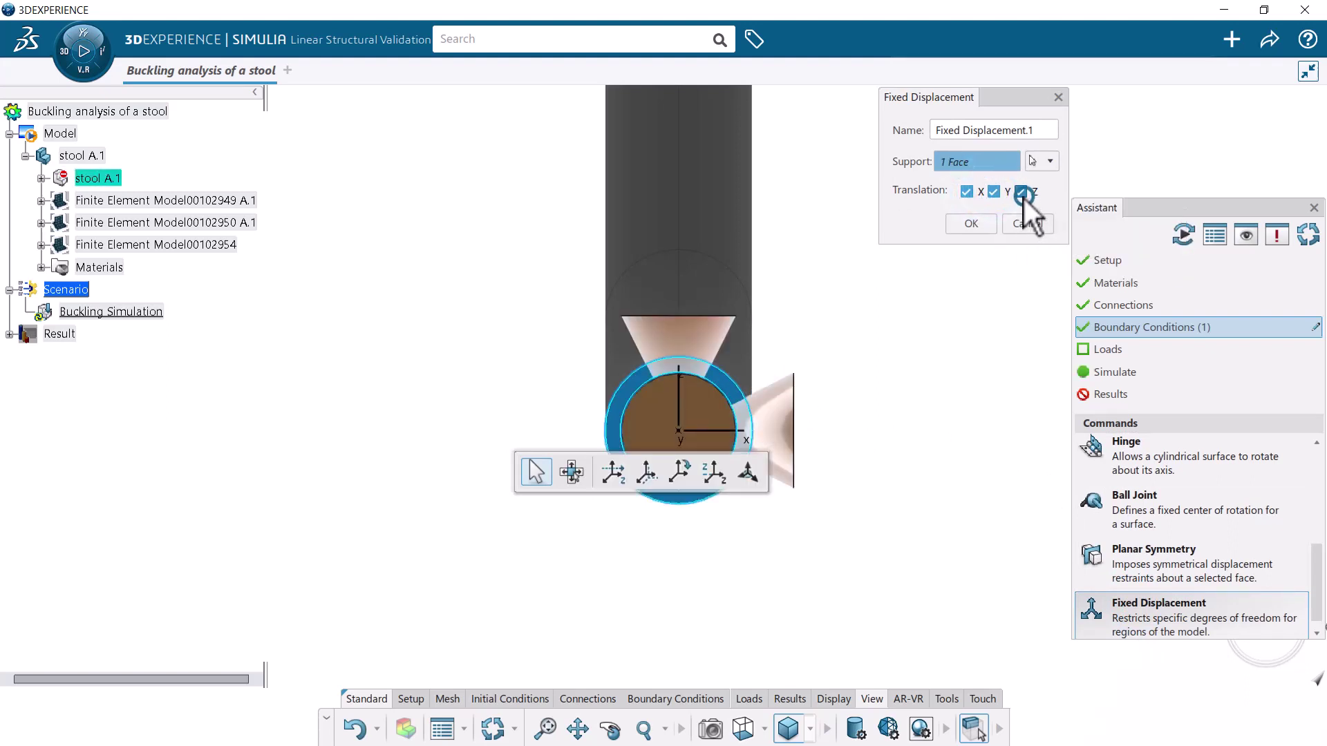
left_click(972, 223)
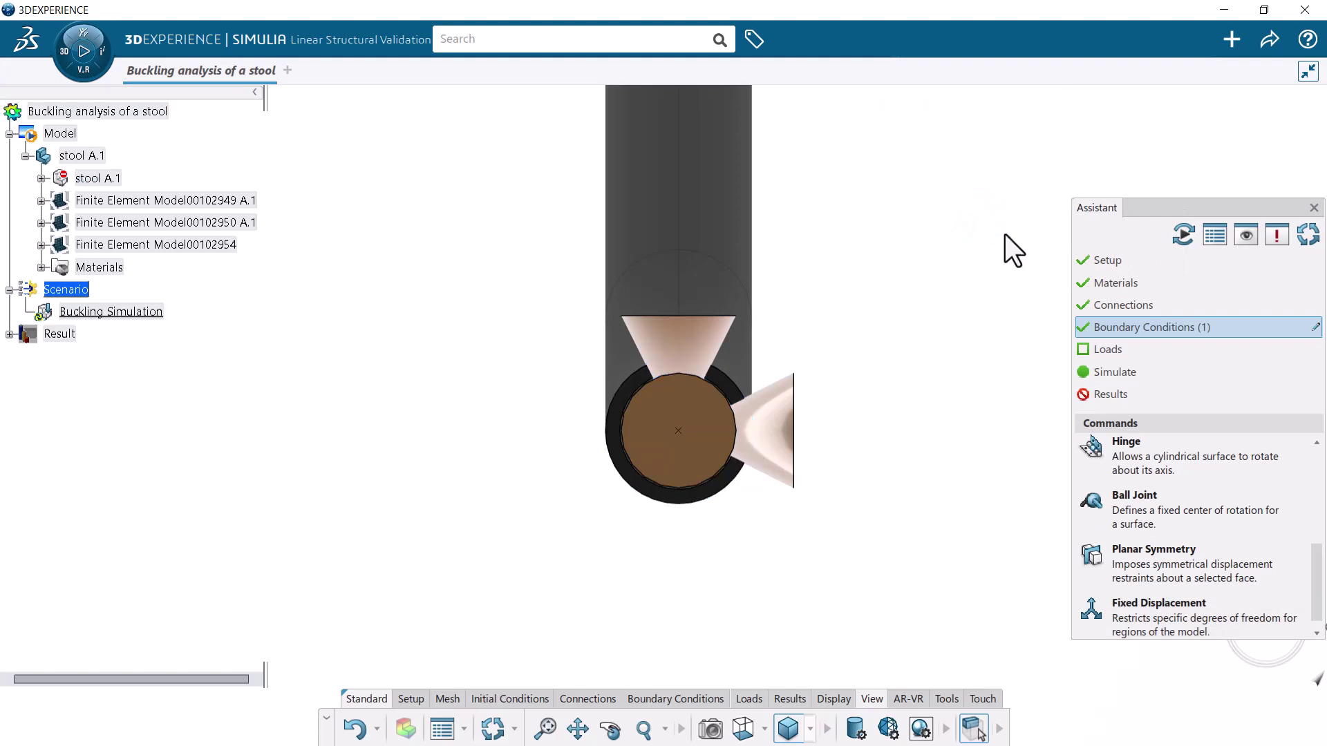
Step: Add a second Fixed Displacement restraining only Y translation on four leg-end faces
middle_click_drag(1010, 221, 995, 425)
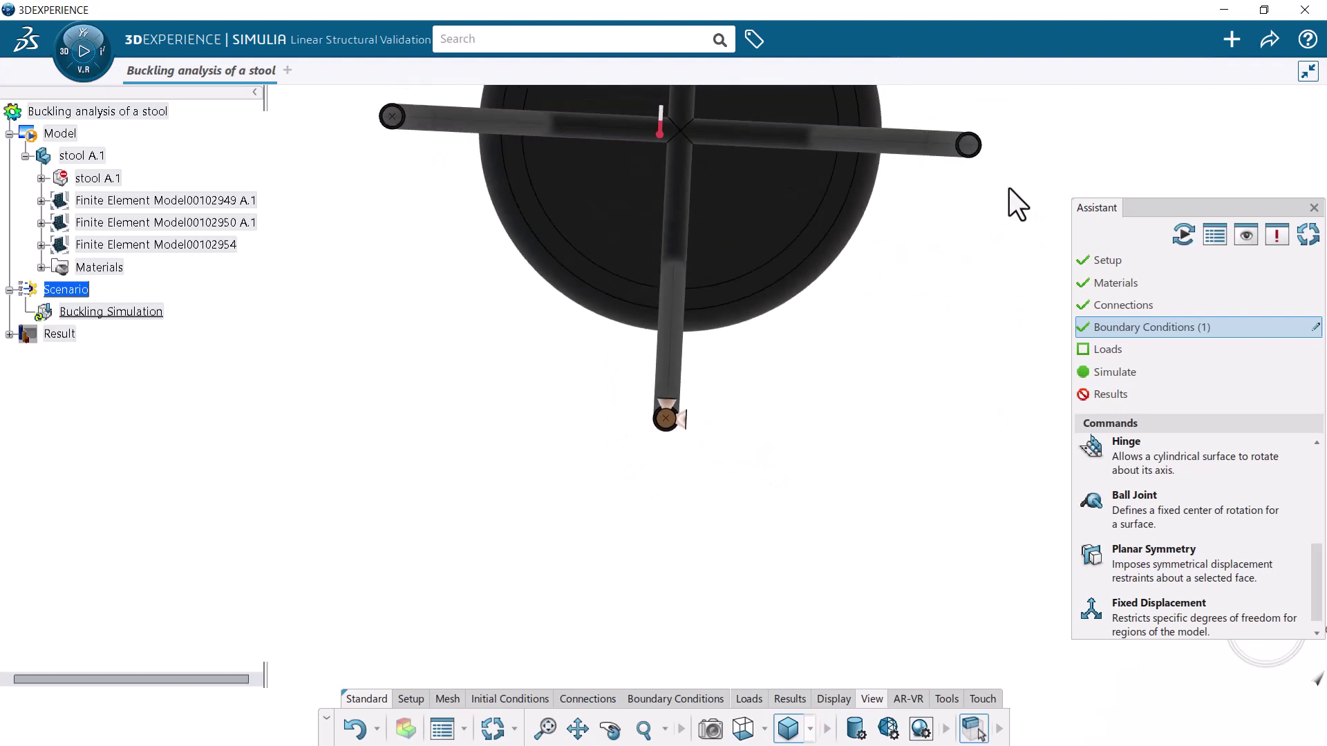
middle_click_drag(1009, 188, 886, 298)
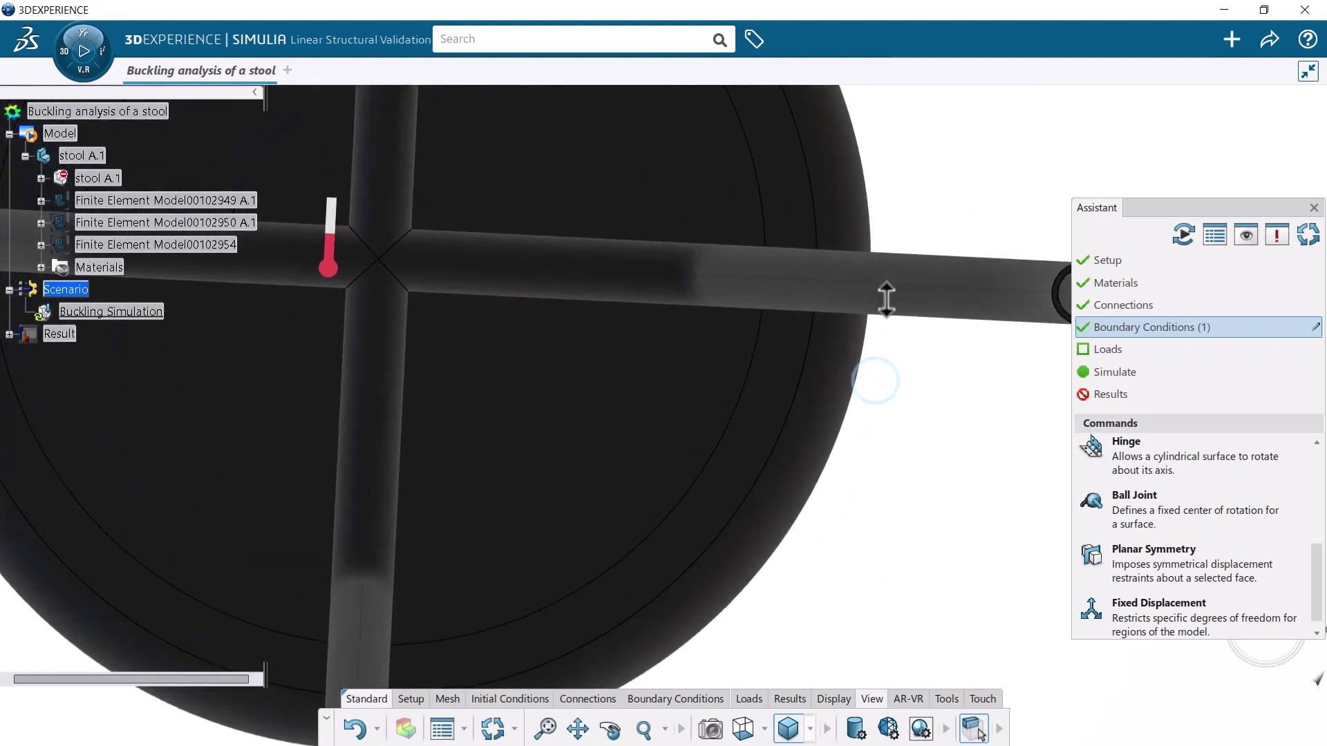
middle_click_drag(962, 382, 542, 465)
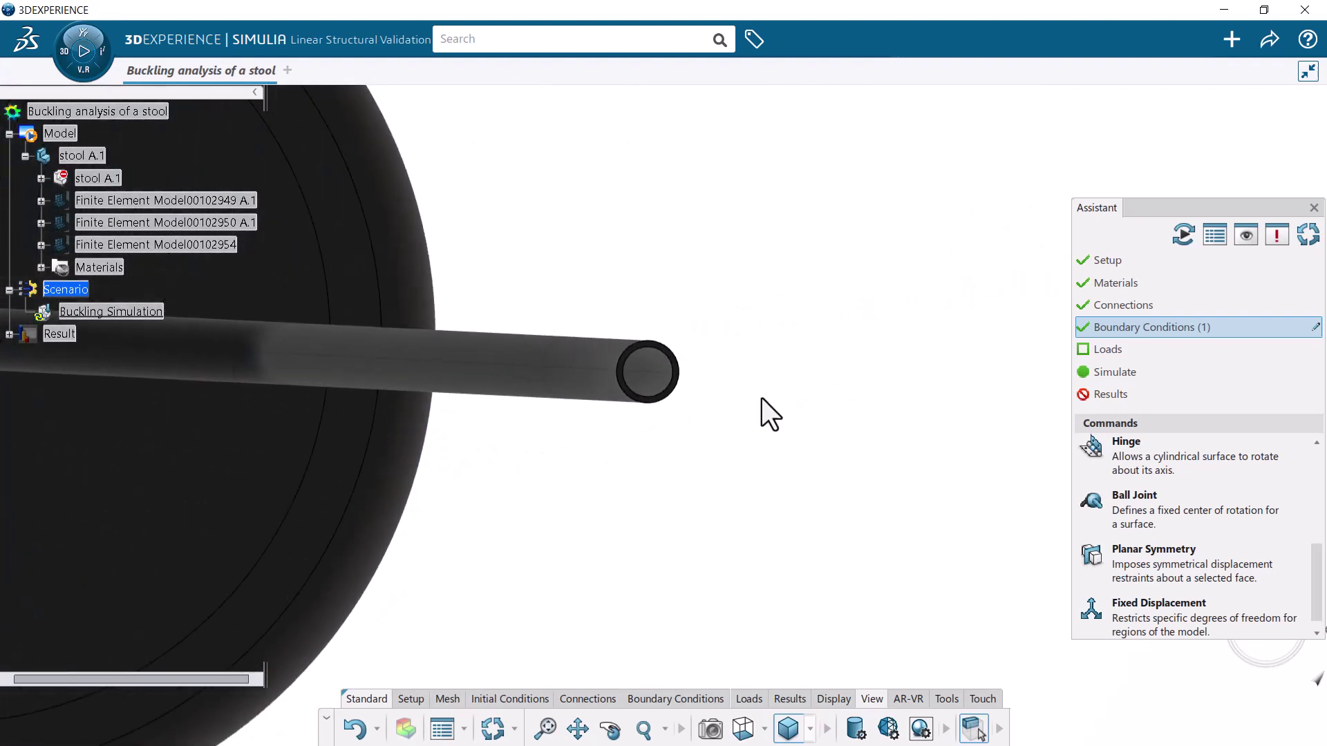
middle_click_drag(762, 398, 773, 329)
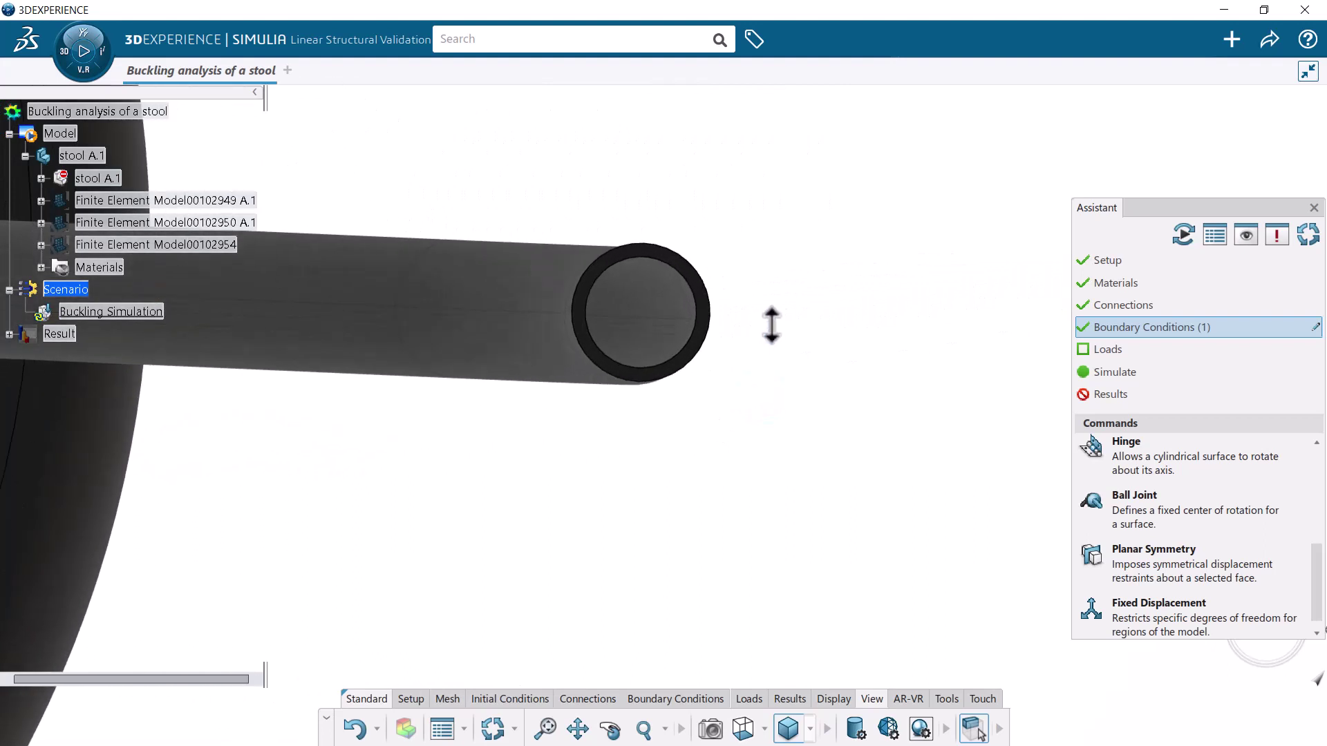
left_click(1234, 619)
left_click(704, 289)
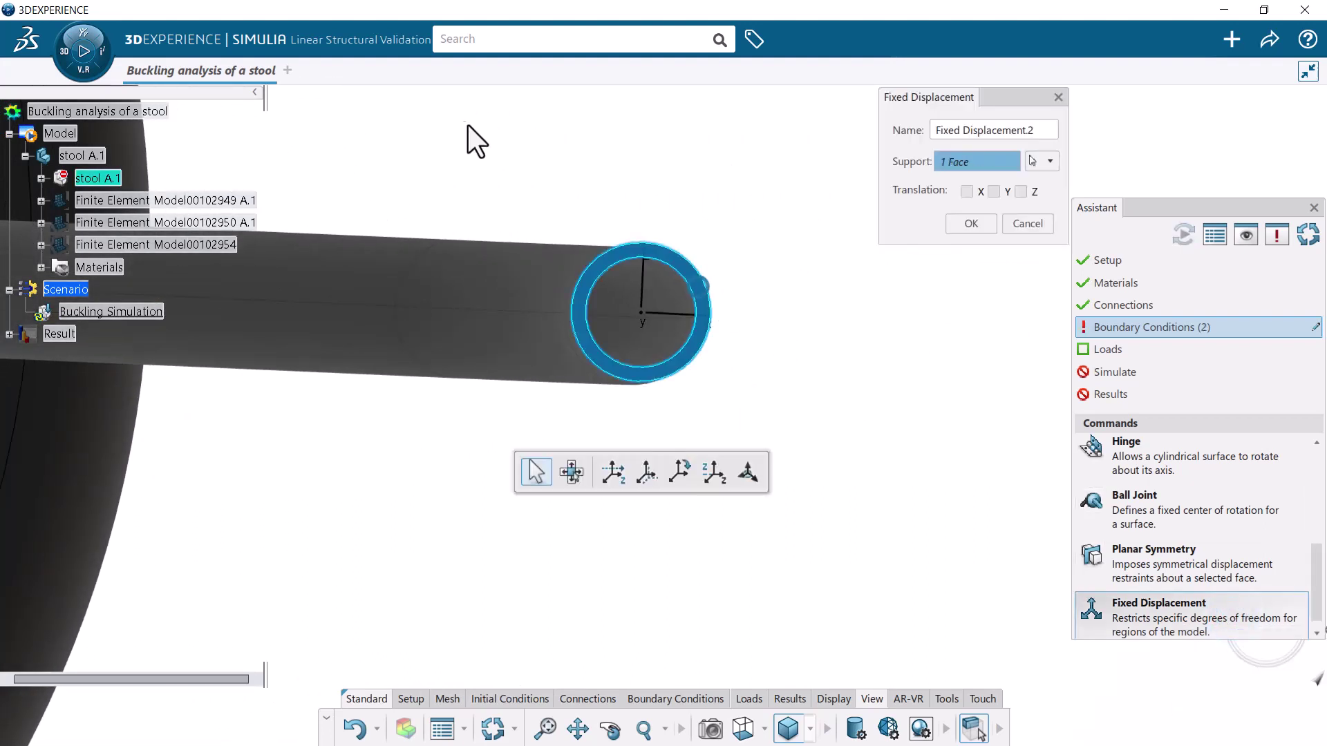
middle_click_drag(476, 142, 678, 255)
left_click(668, 251)
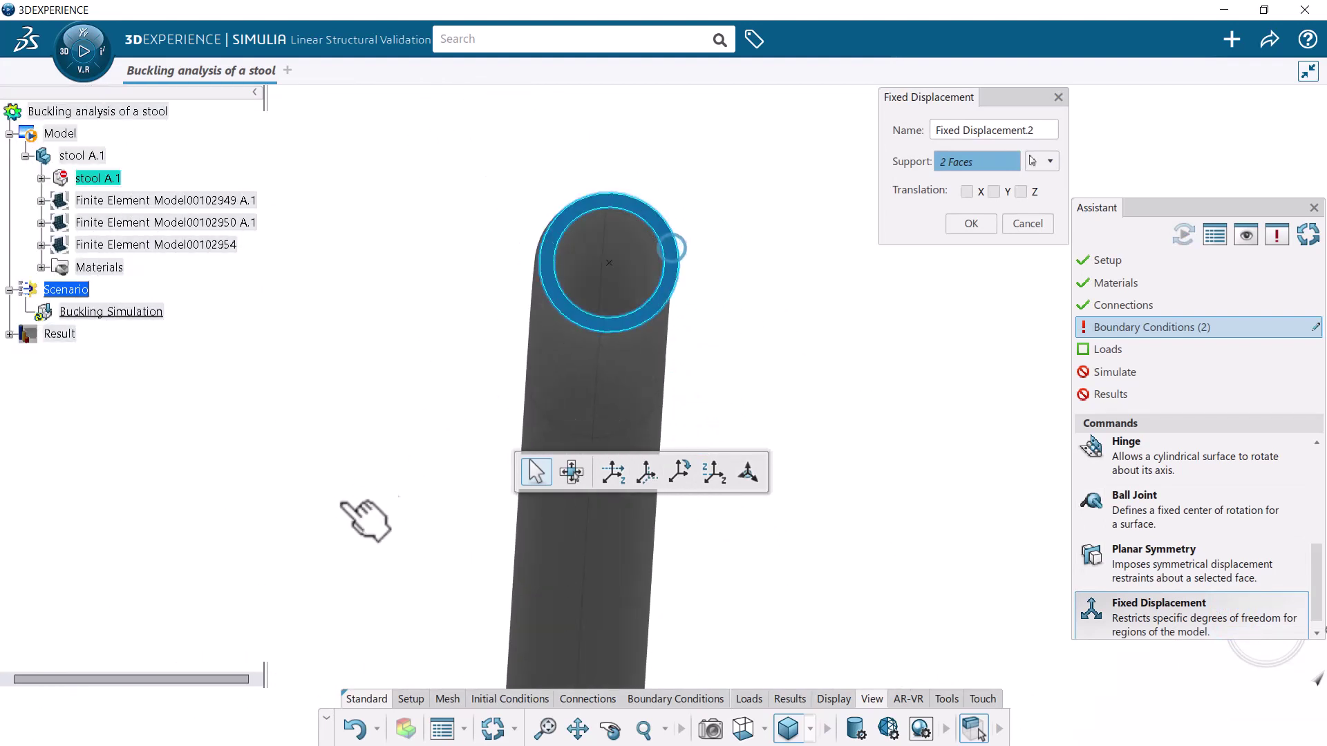
middle_click_drag(365, 520, 409, 329)
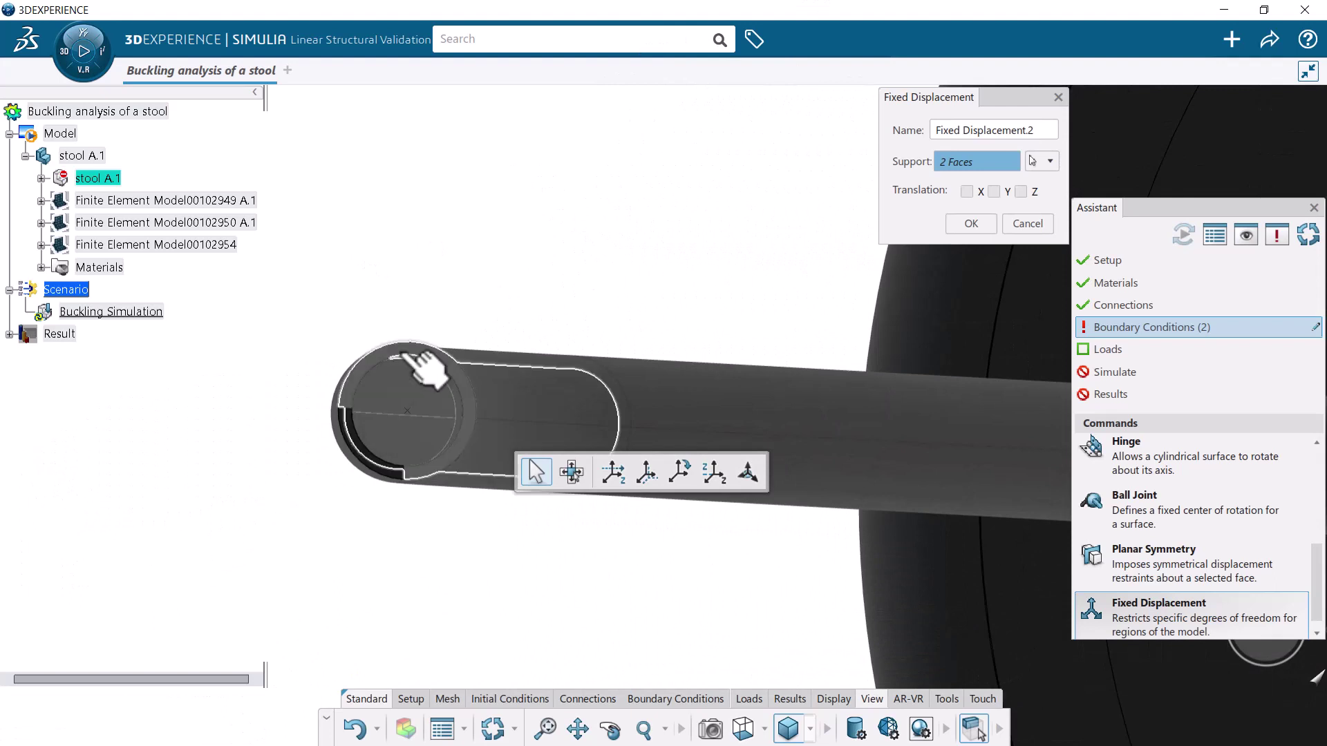
left_click(356, 443)
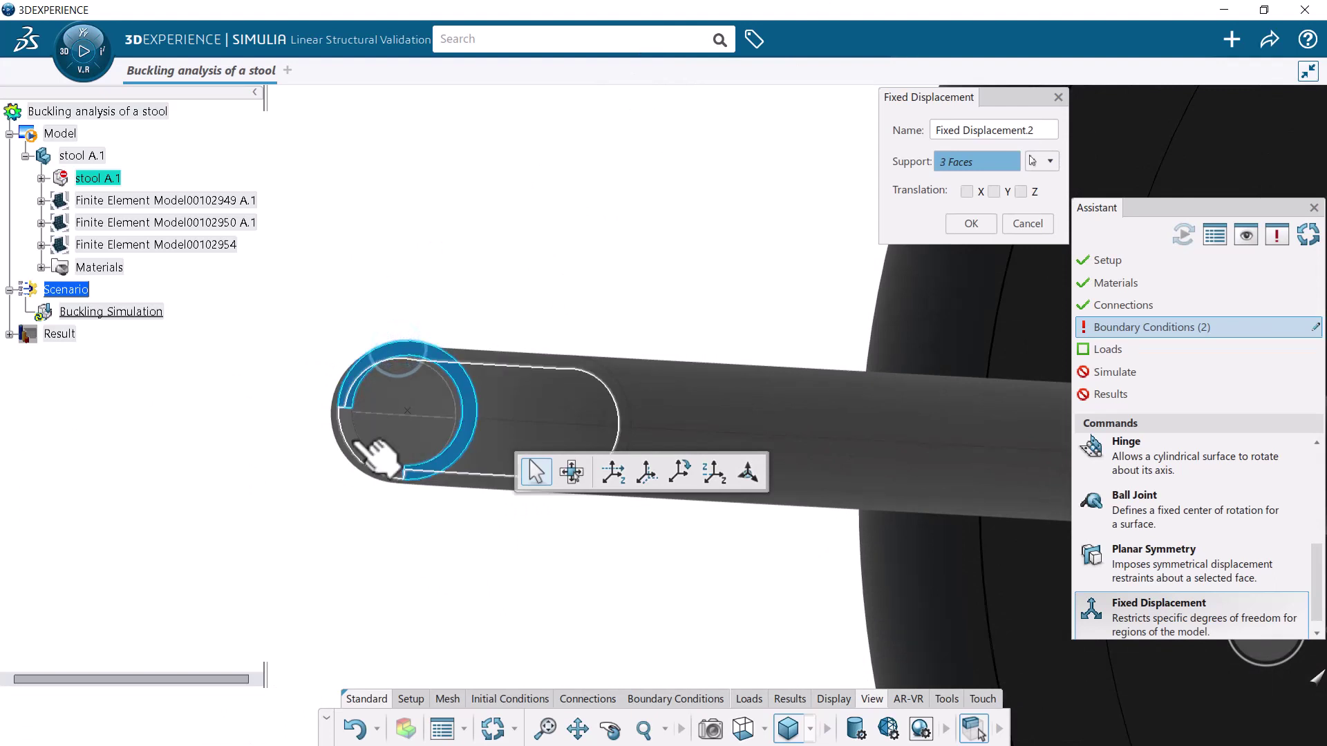
left_click(356, 444)
left_click(995, 192)
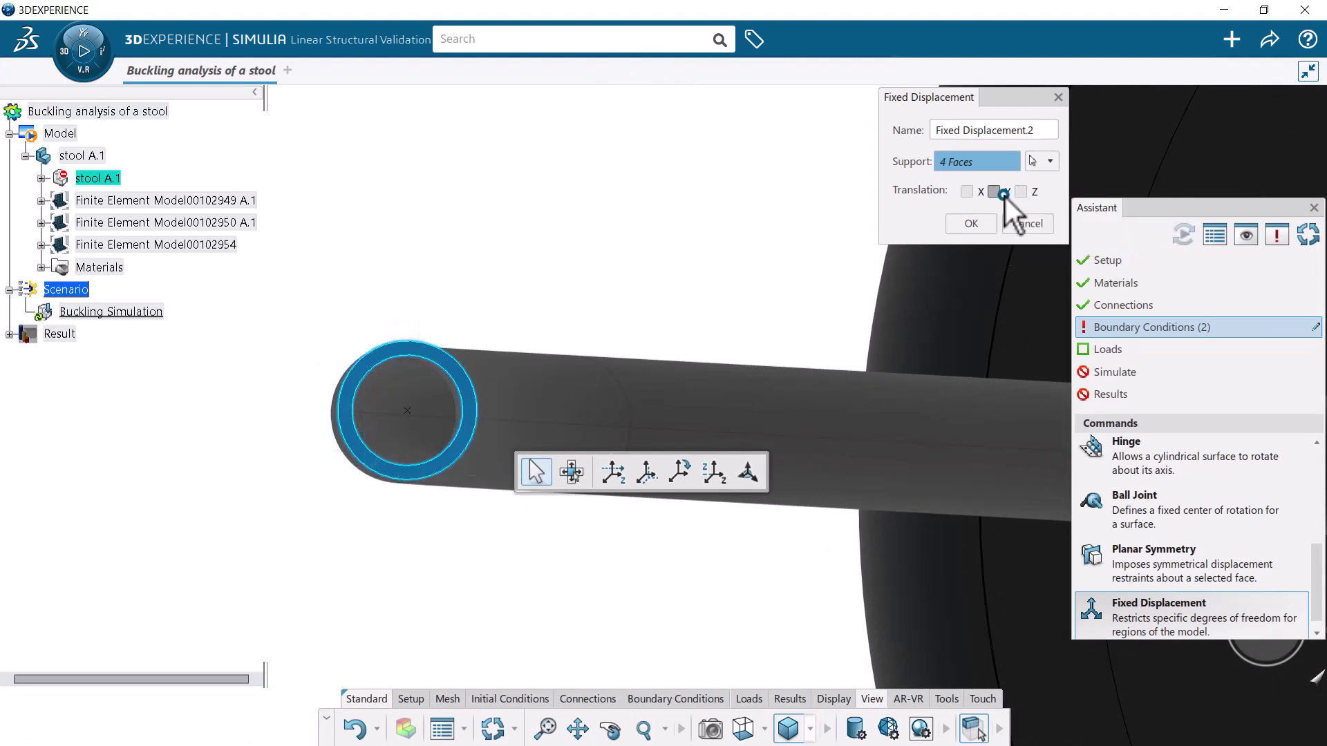
left_click(972, 224)
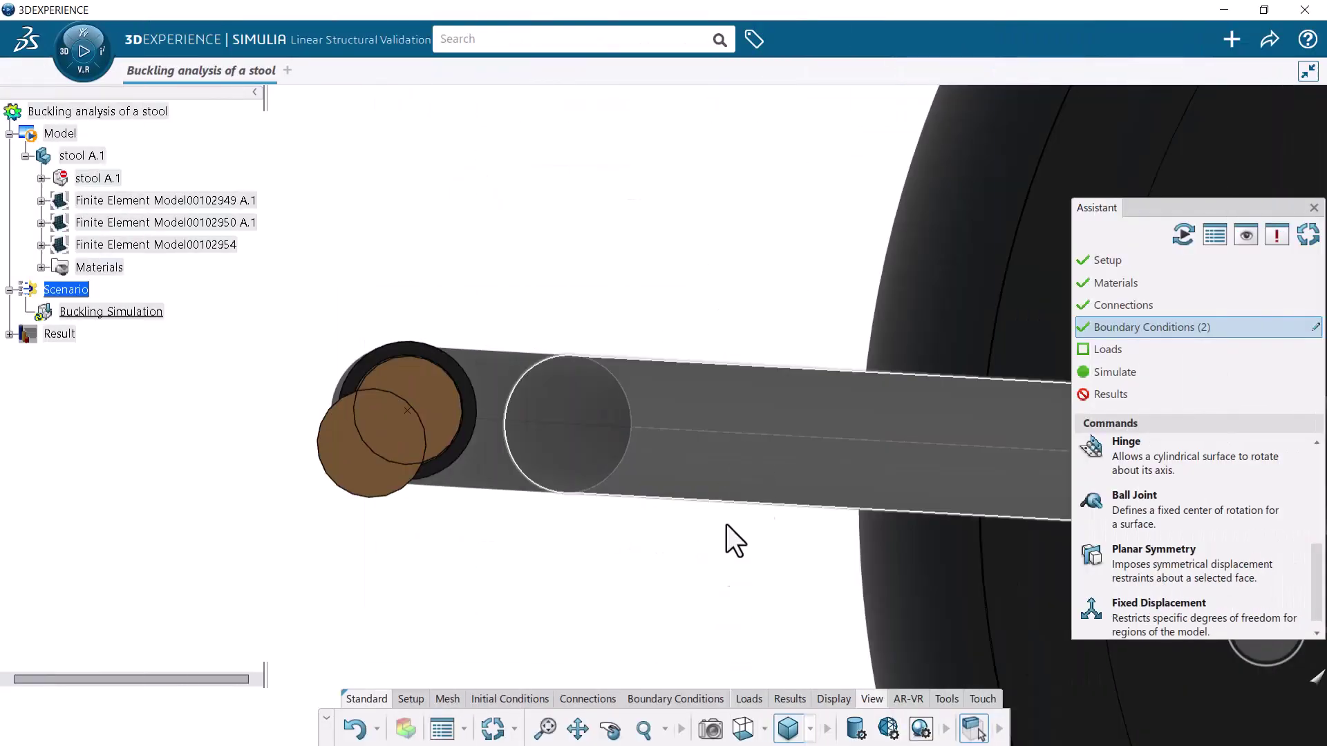
Step: Return to the isometric view and zoom out to show the whole stool
left_click(764, 729)
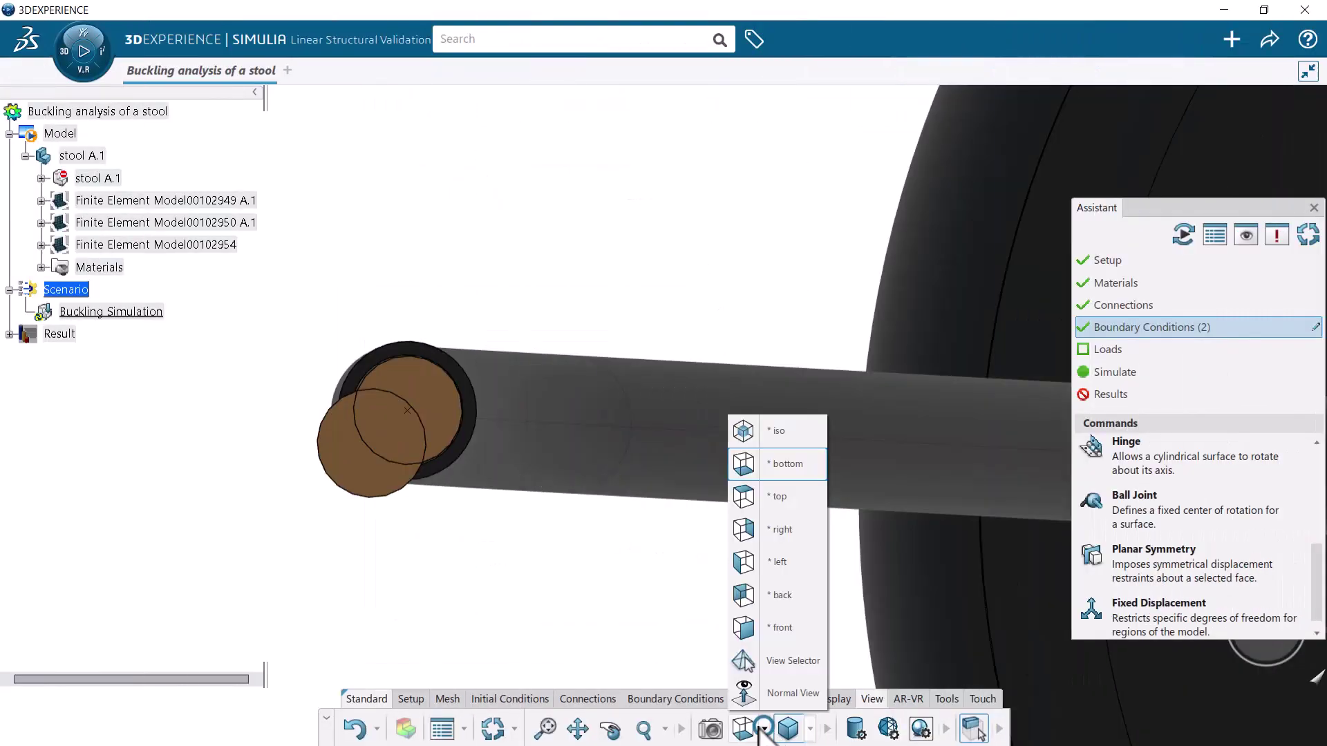
left_click(780, 432)
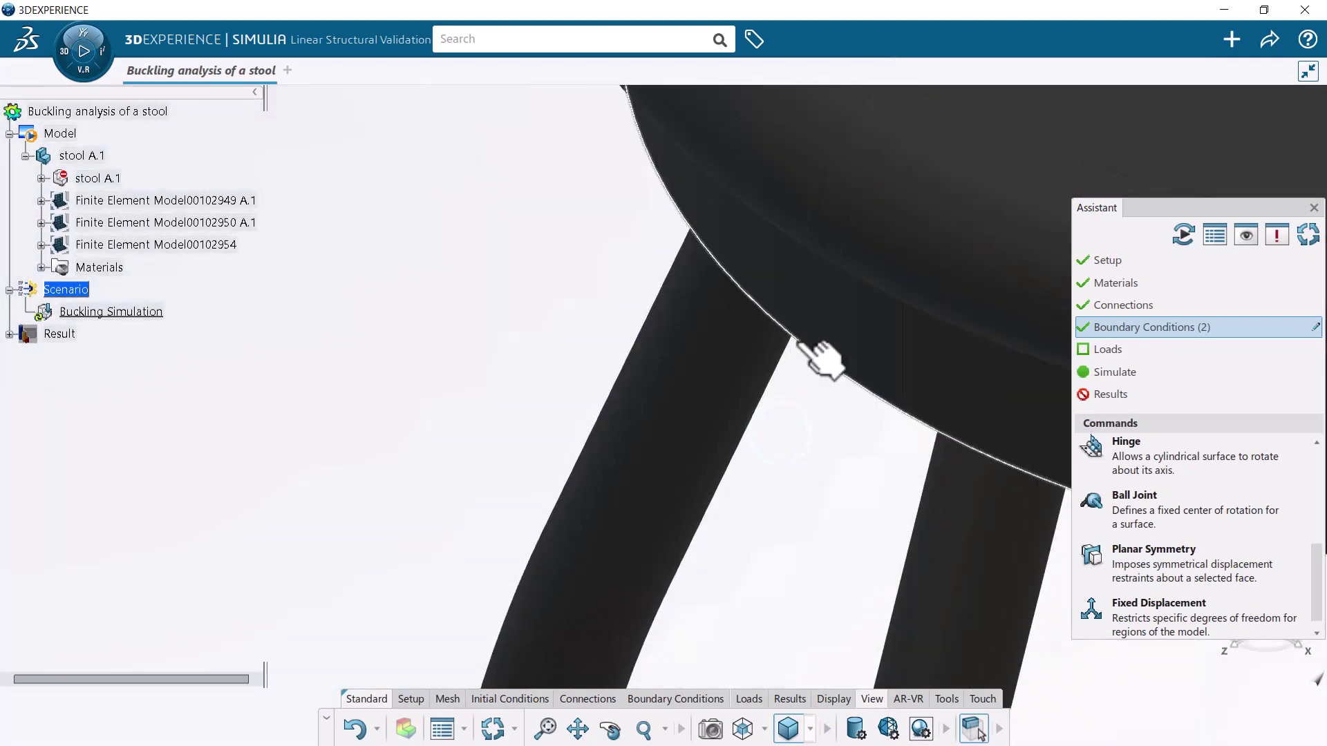
middle_click_drag(793, 346, 786, 503)
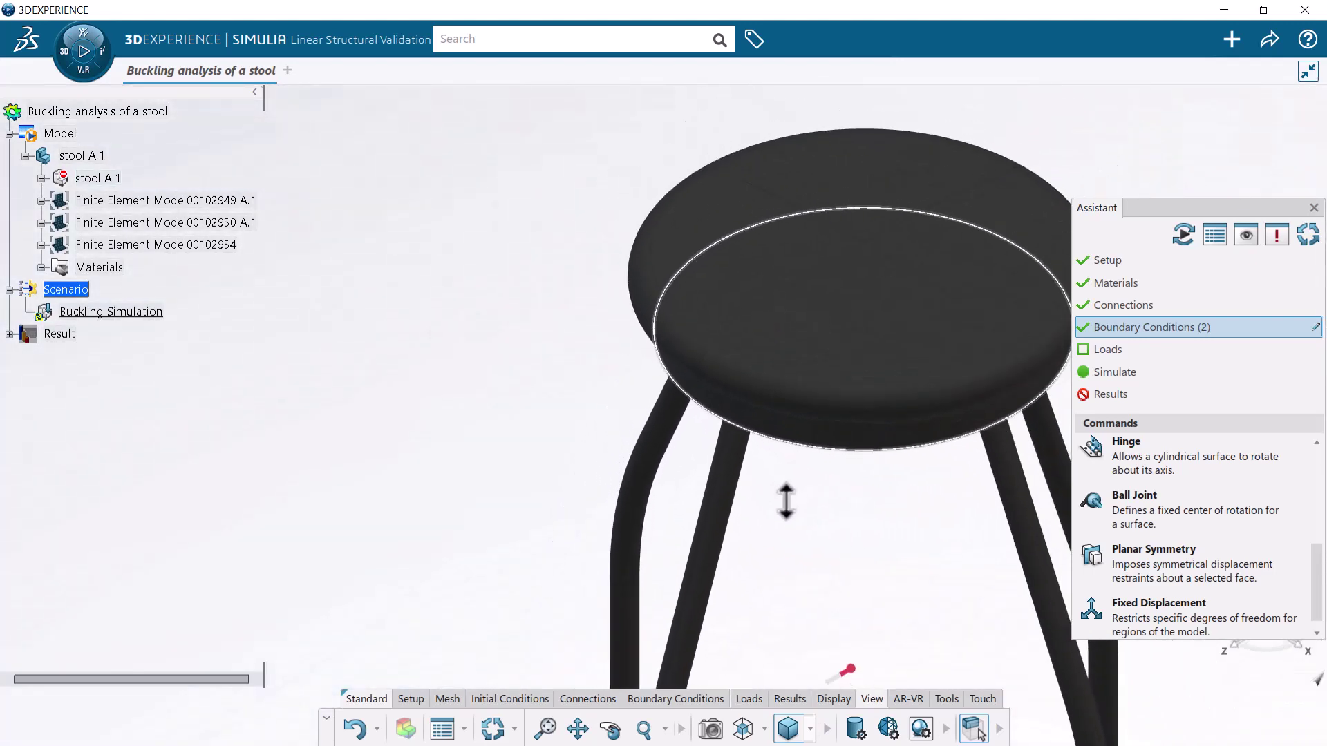
Step: Apply an 8900 N force to the stool seat's top face
left_click(1117, 354)
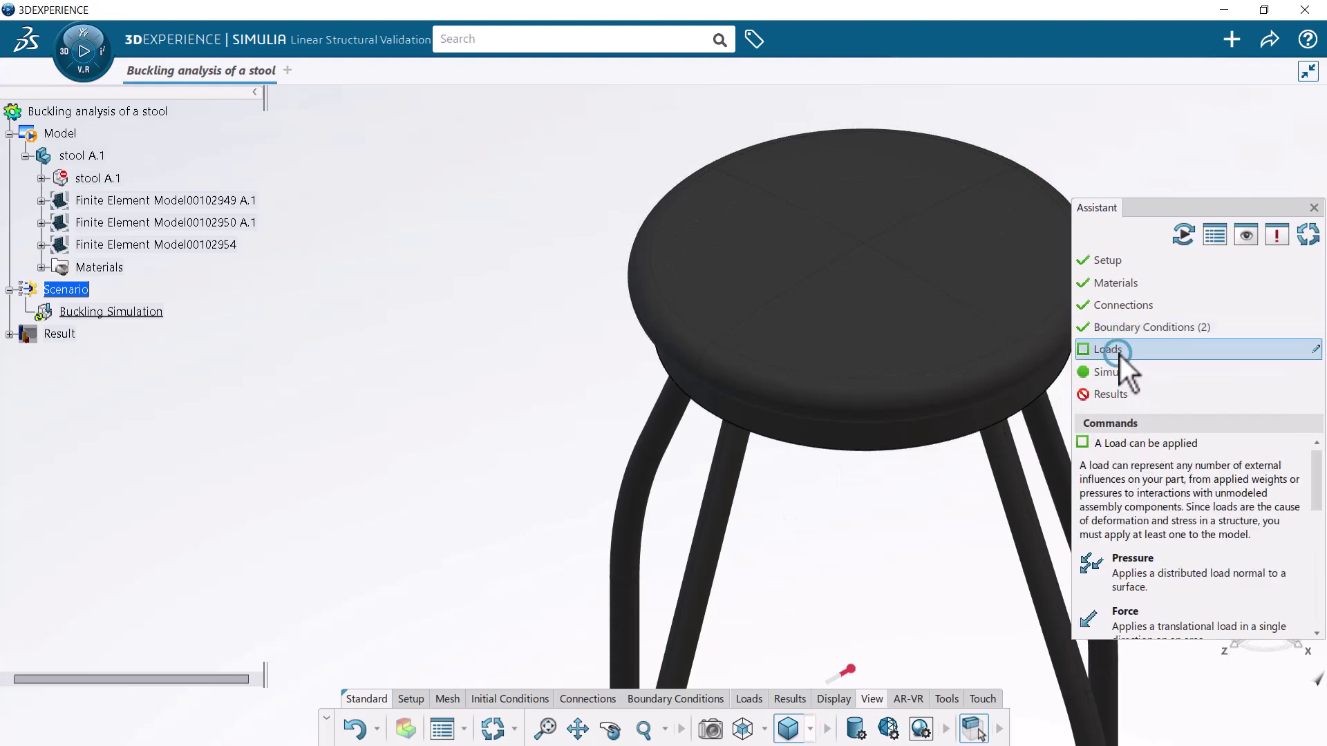
left_click(1142, 608)
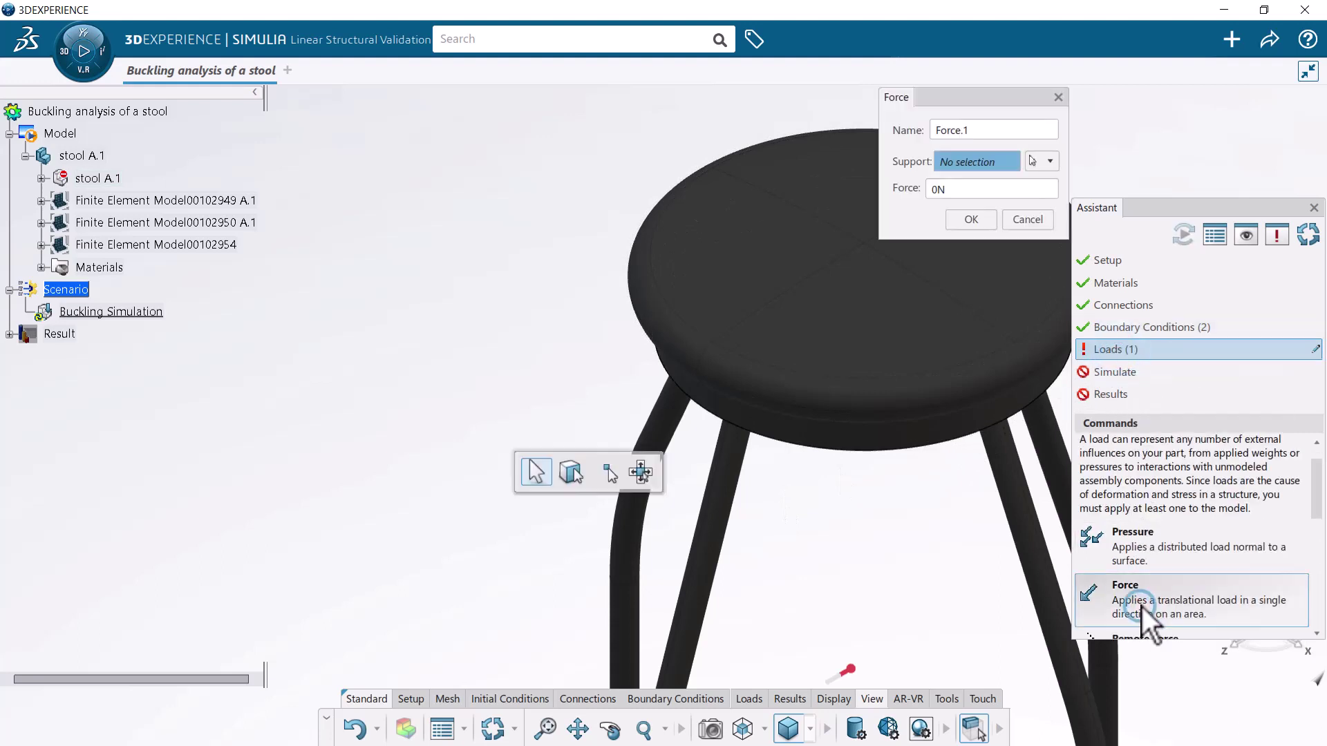
left_click(881, 333)
left_click(943, 181)
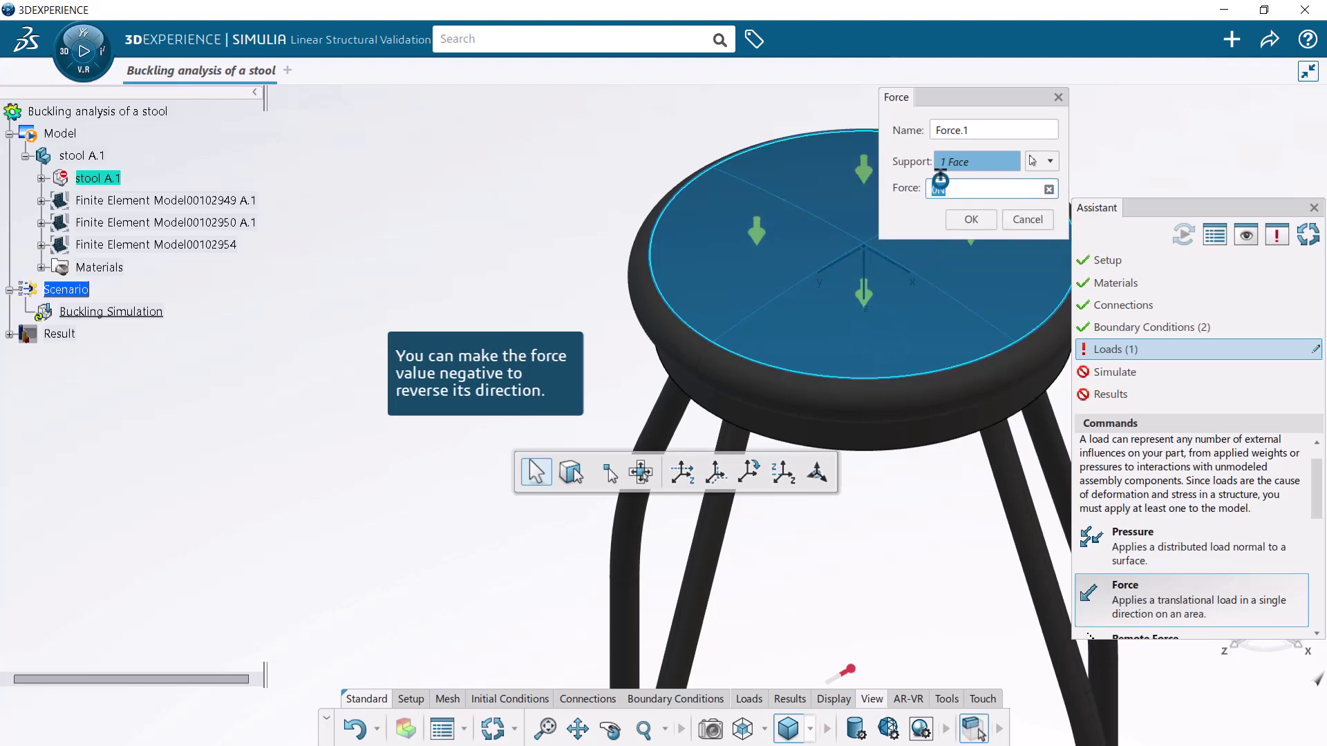
type("8900")
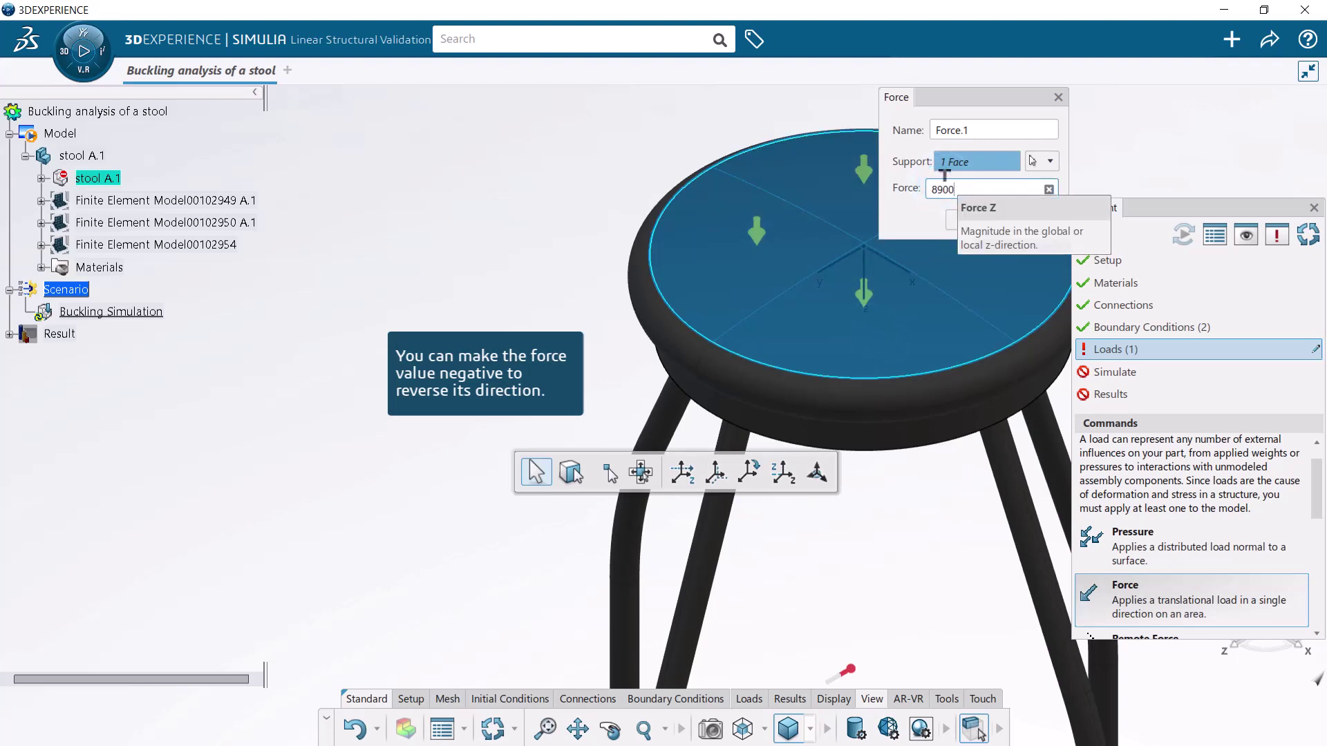
key("Return")
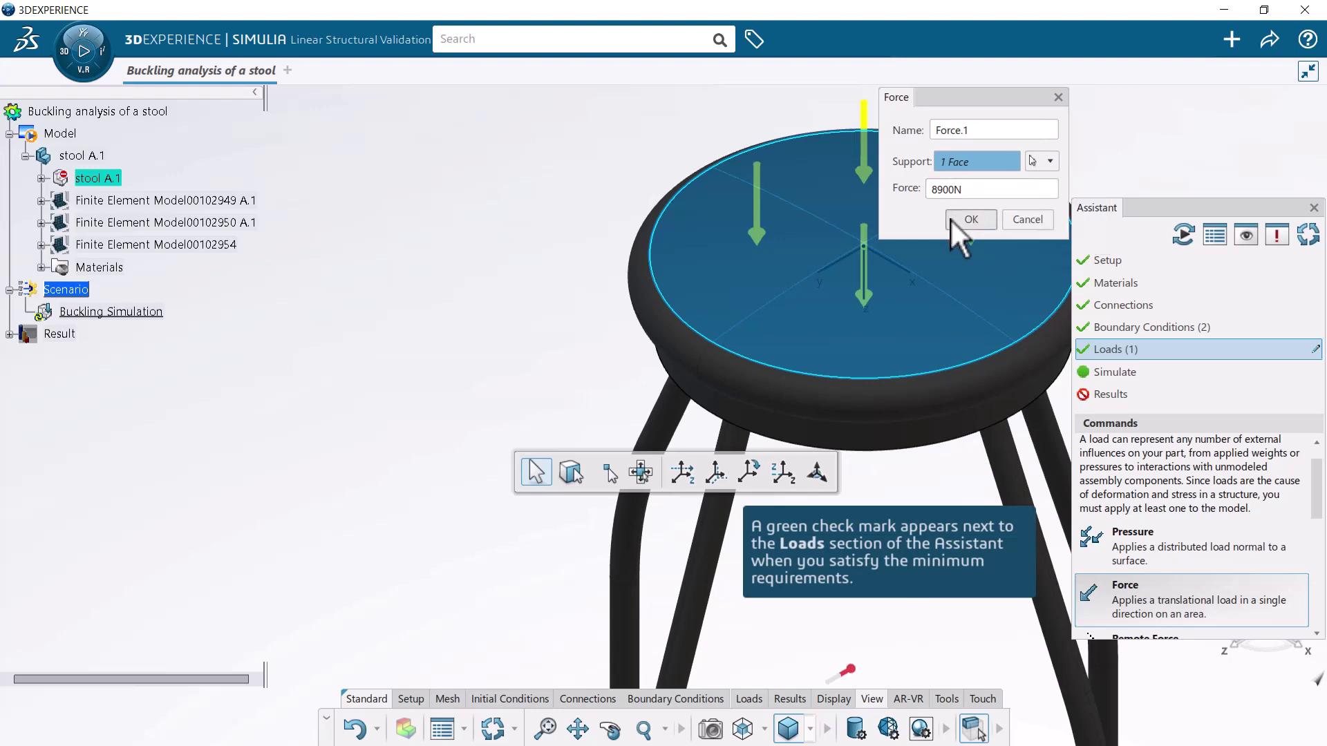
left_click(953, 219)
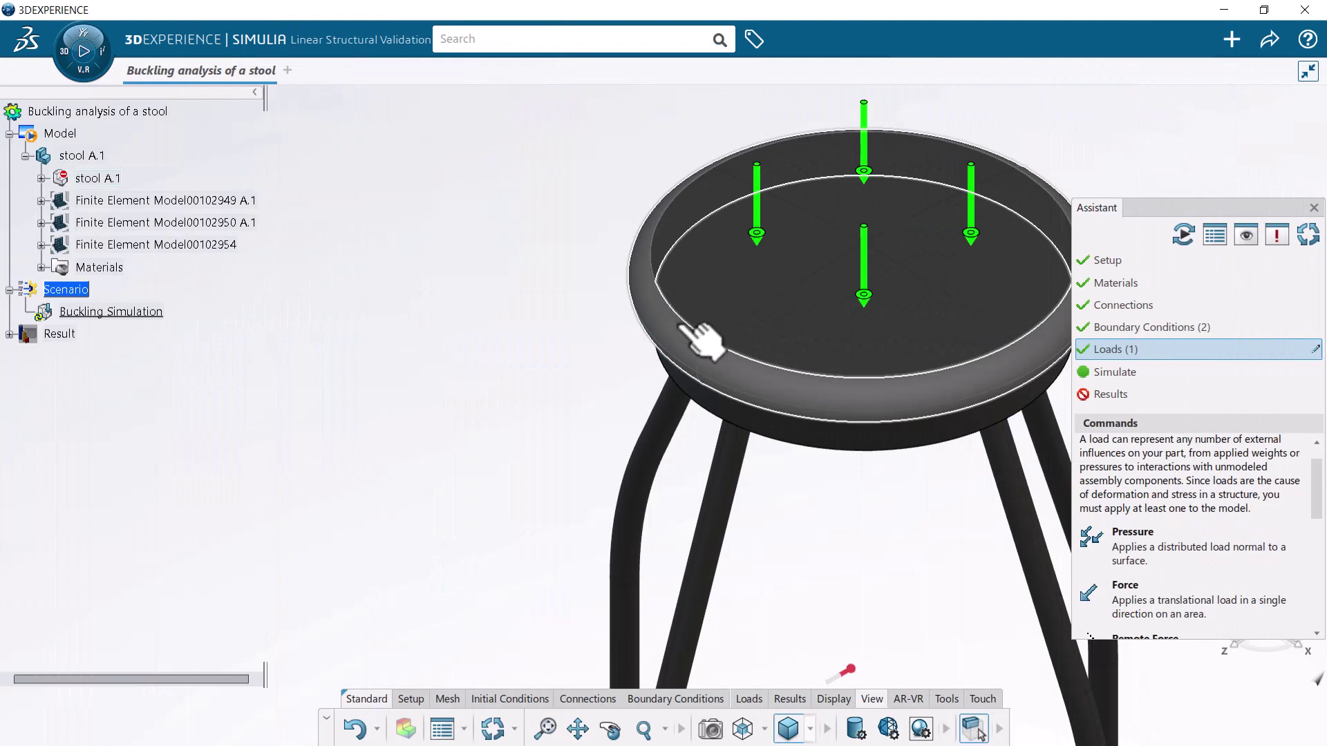
Step: Run the Buckling Simulation with Local interactive settings, finishing with 0 errors and 3 warnings
left_click(1122, 371)
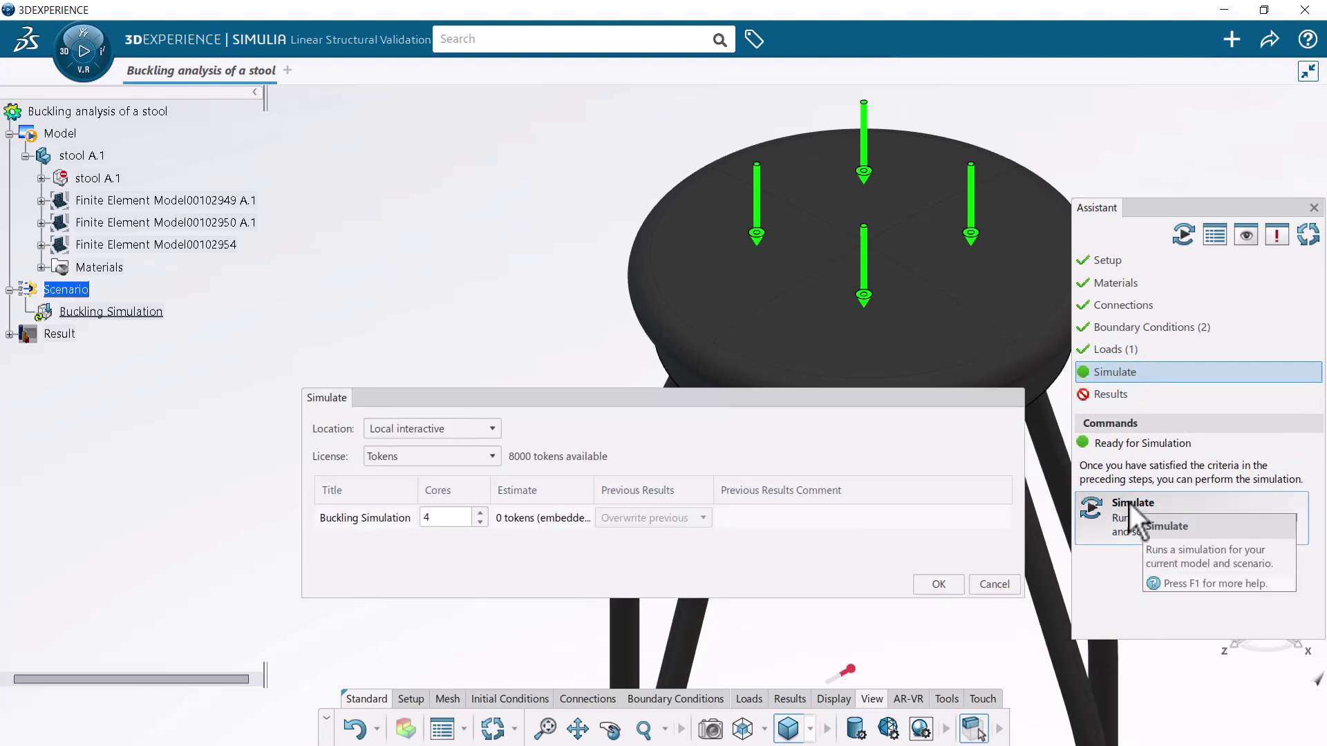
left_click(939, 583)
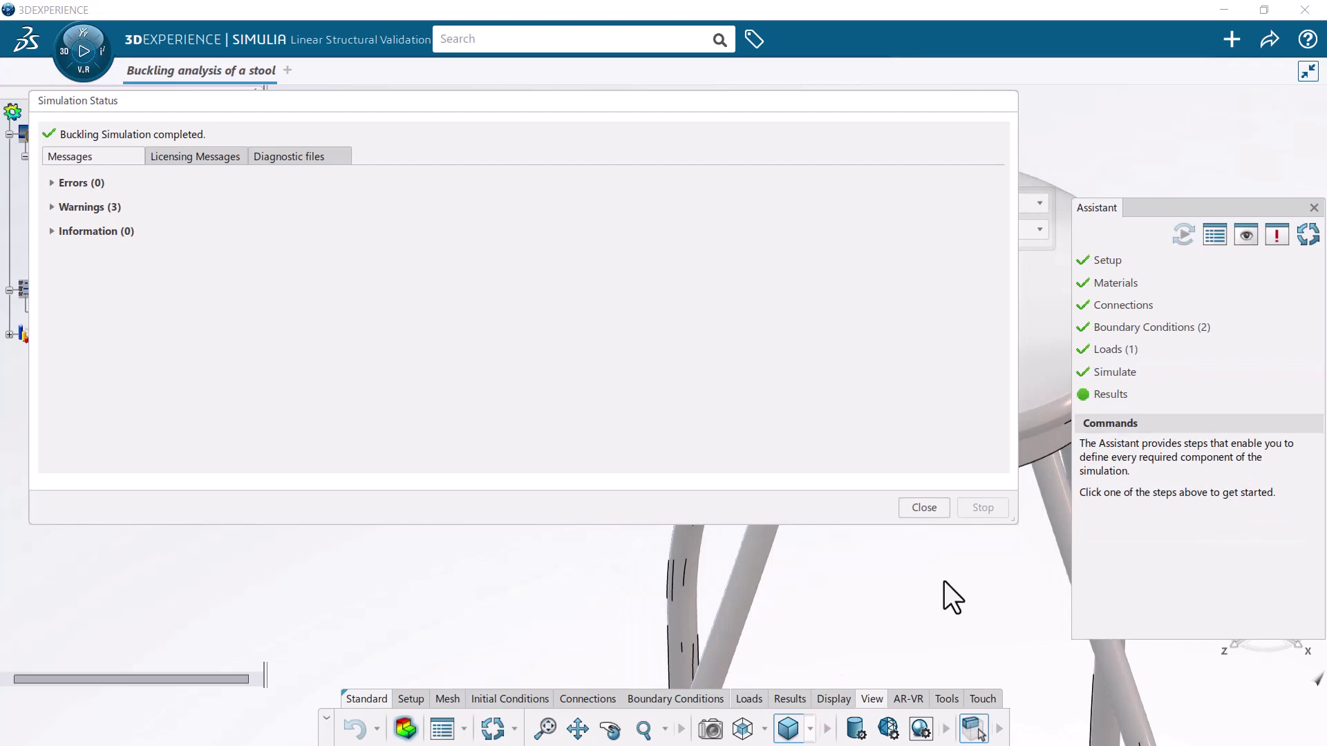
Step: Close the status report, plot Displacement on buckling frame 1 (14.933), and show Results commands
left_click(923, 508)
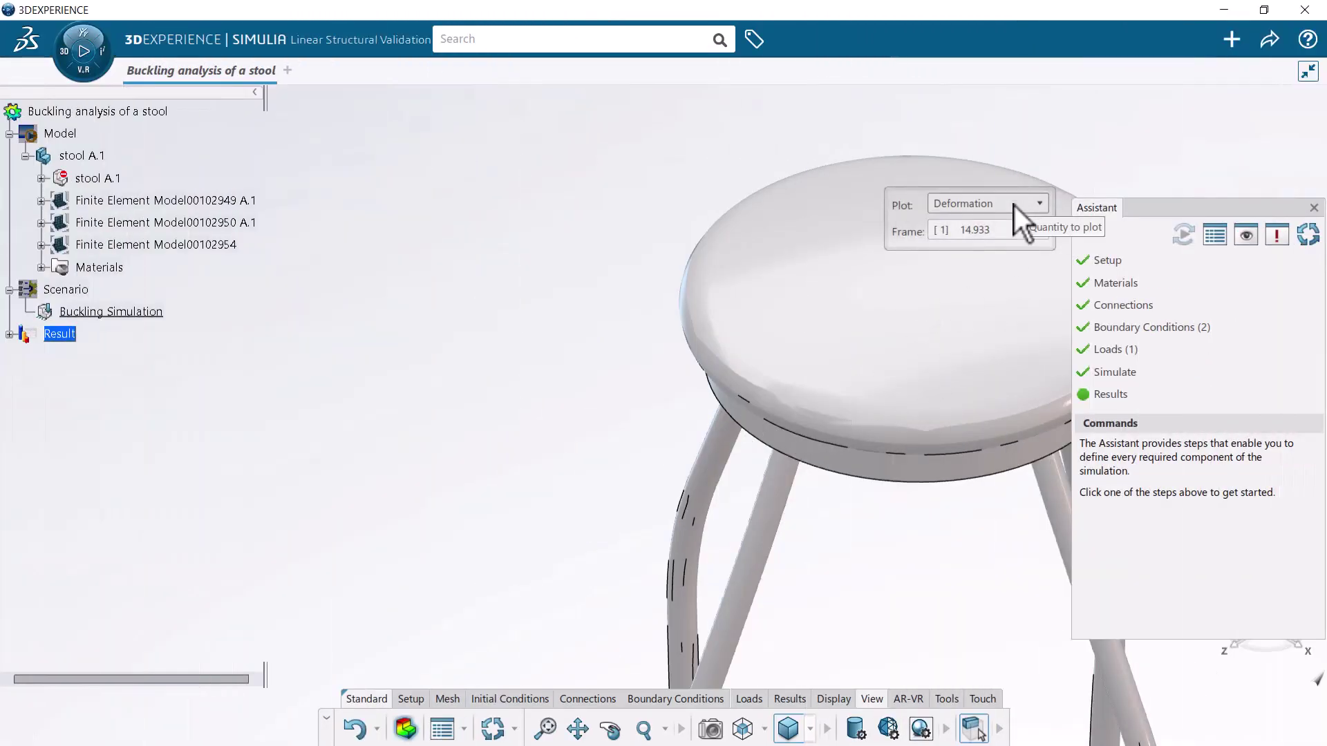
left_click(1013, 206)
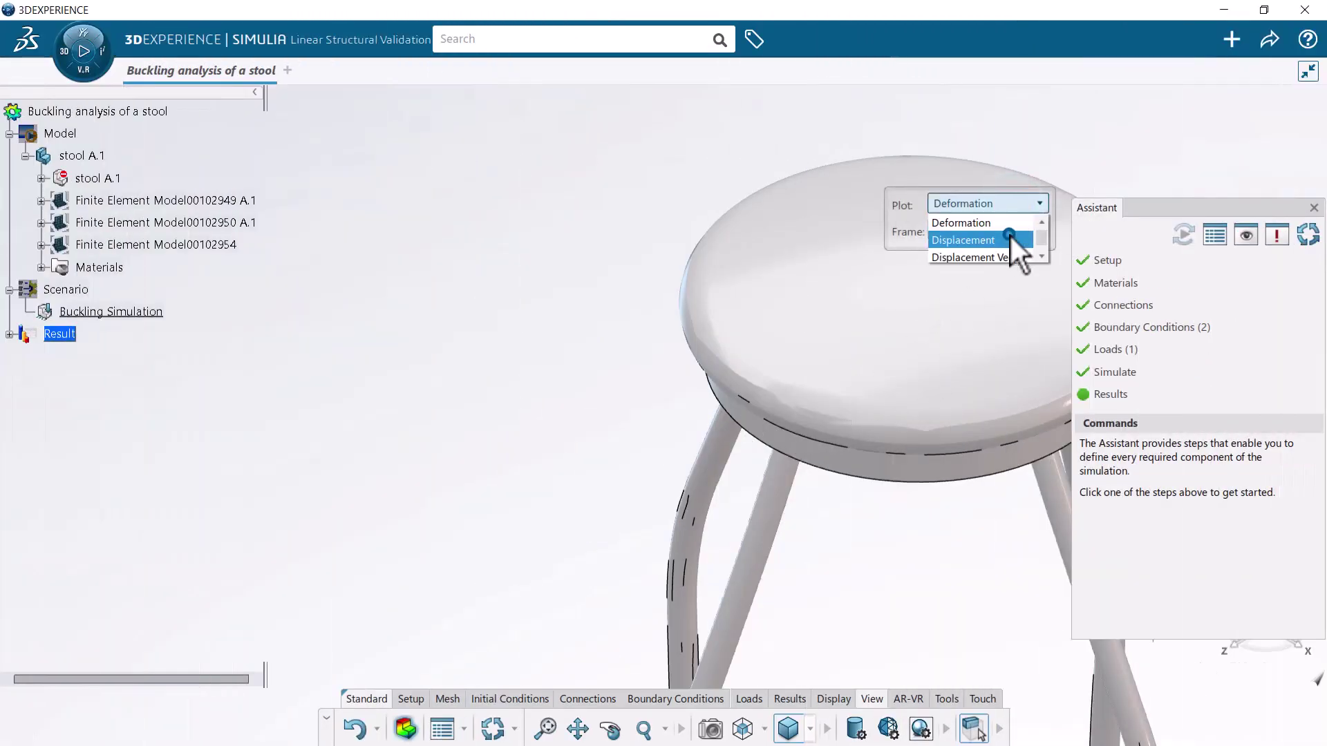
left_click(1010, 238)
left_click(988, 230)
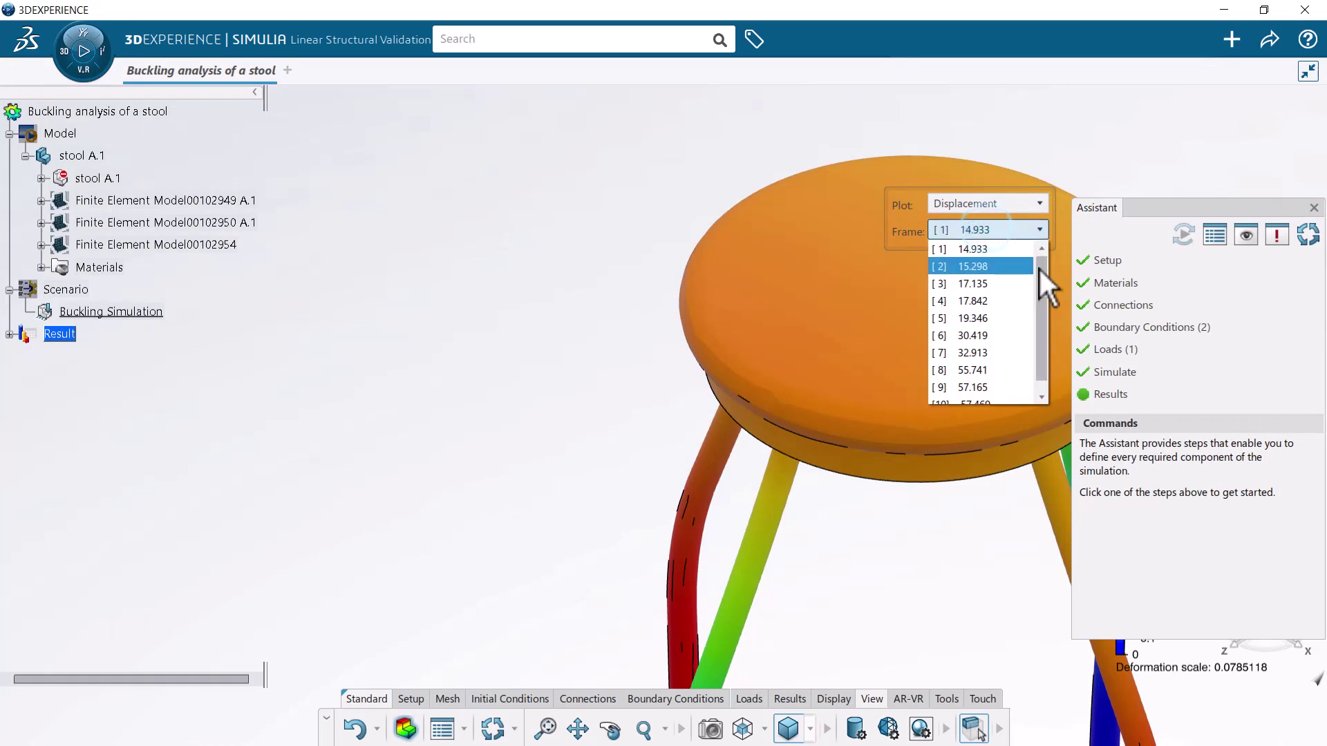
mouse_move(1038, 266)
left_mouse_down()
mouse_move(1044, 289)
mouse_move(1029, 264)
left_mouse_up()
left_click(1020, 230)
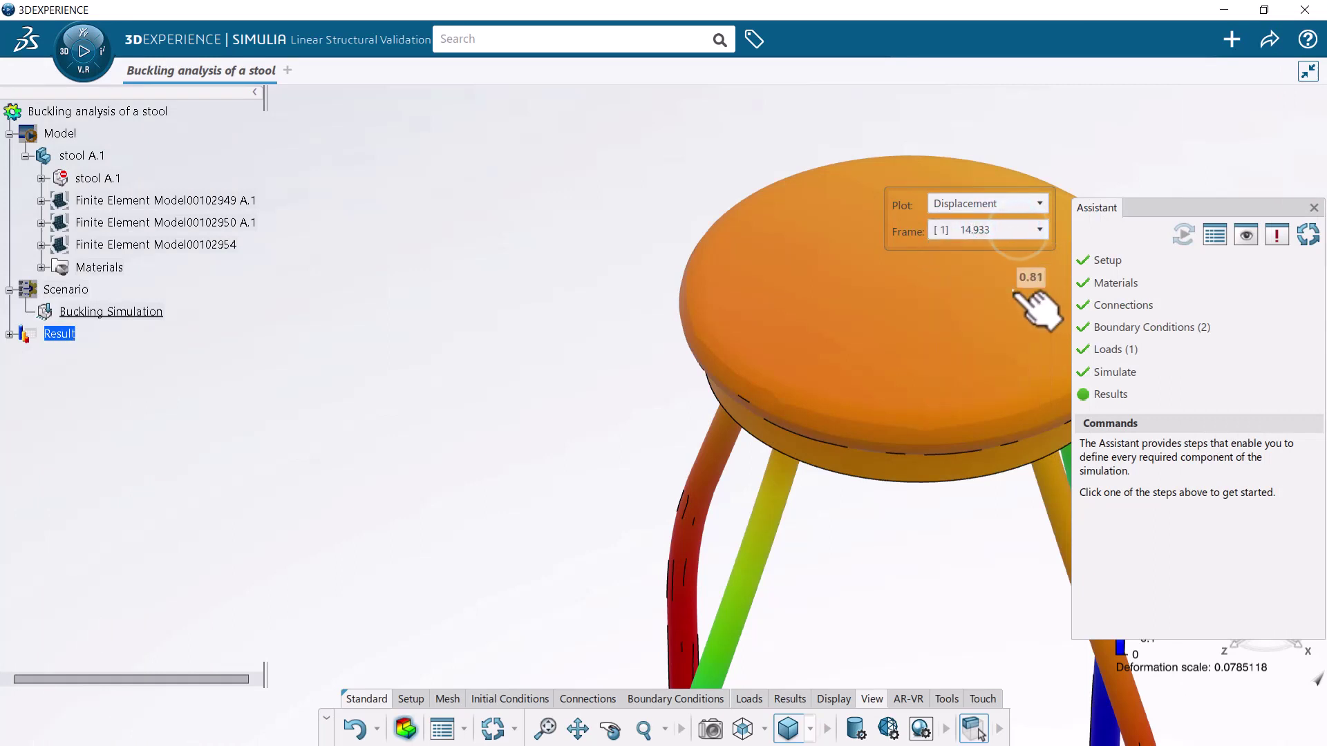
left_click(794, 699)
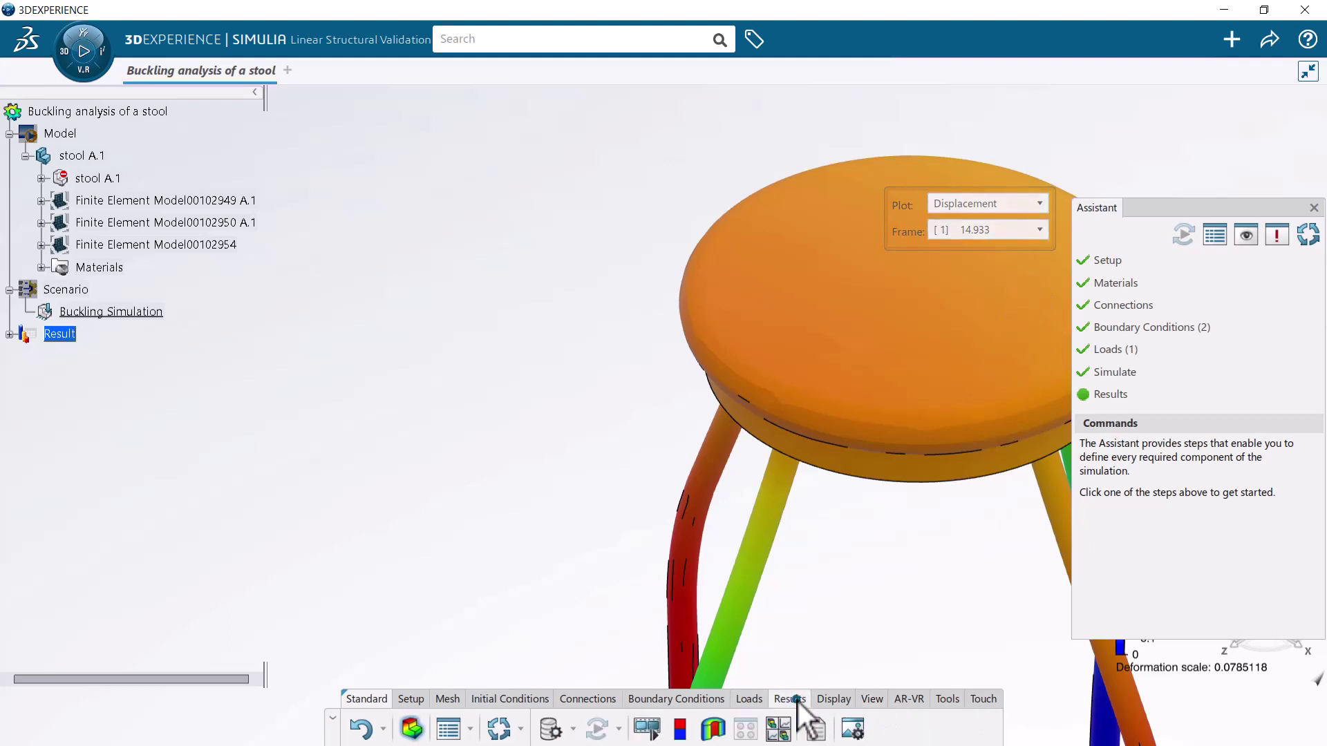
Step: Turn on Show geometry and Force edges off in the result Rendering Settings
left_click(852, 728)
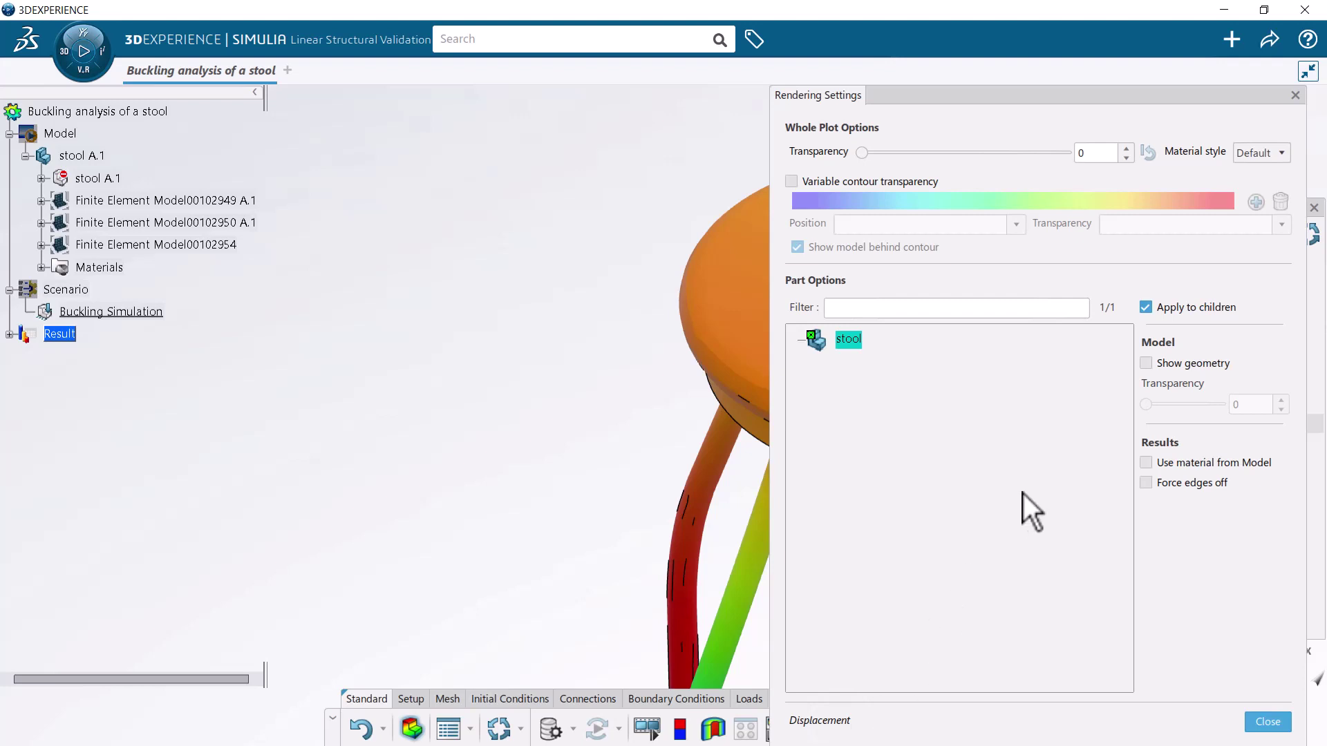
left_click(1155, 371)
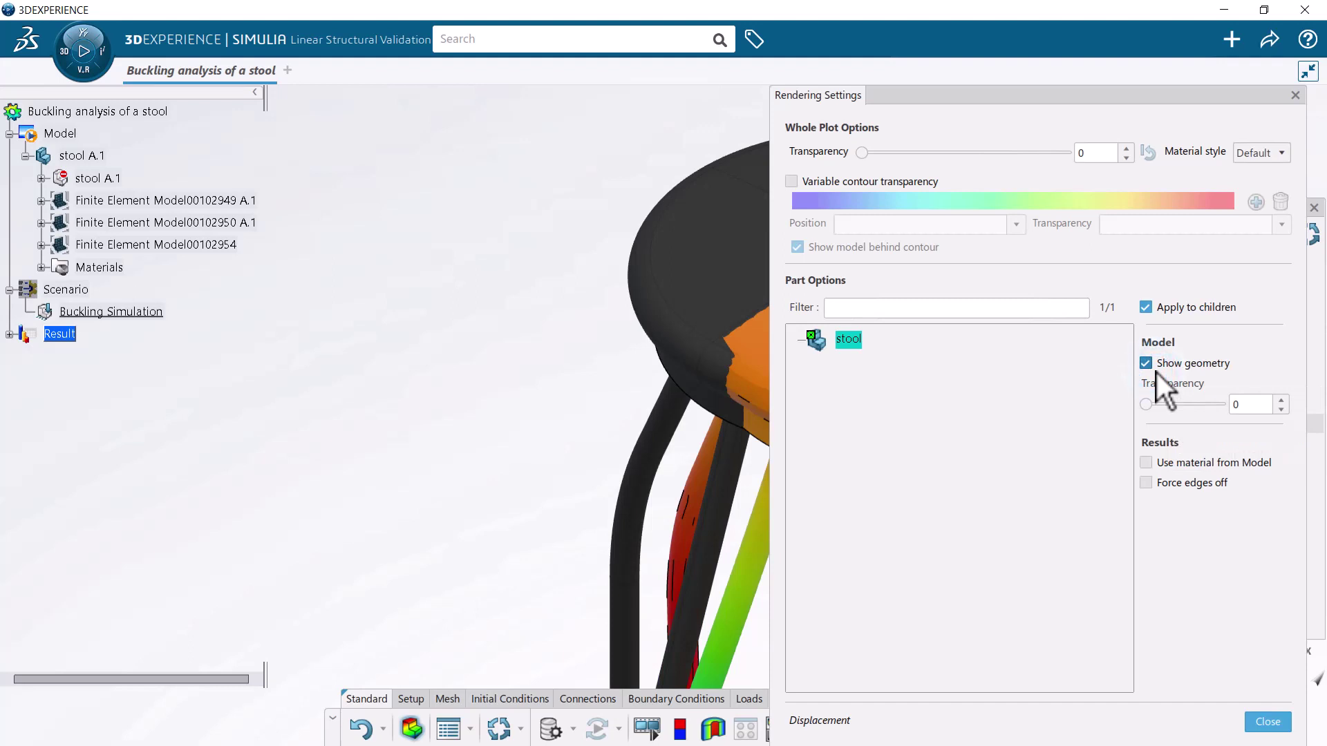
left_click(1160, 480)
left_click(1258, 712)
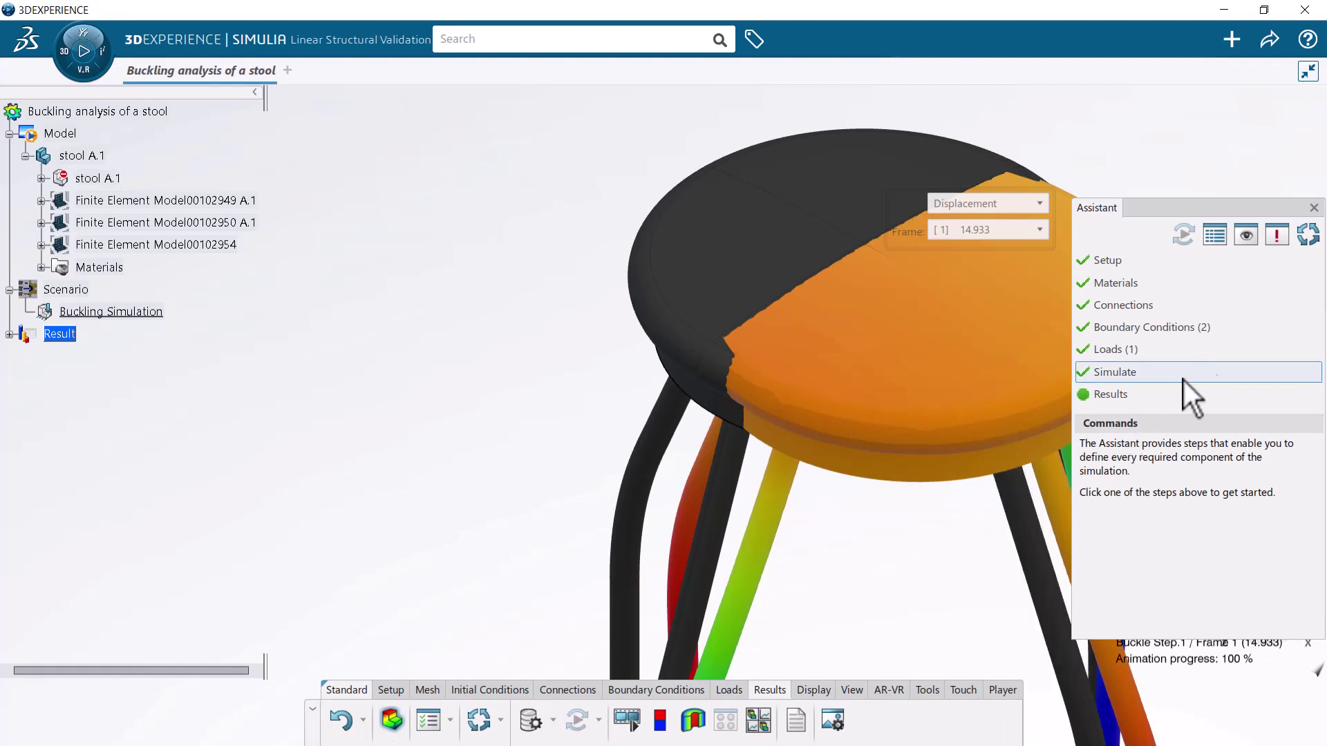
Step: Dismiss the Assistant, then play and pause the buckling mode animation
left_click(1314, 208)
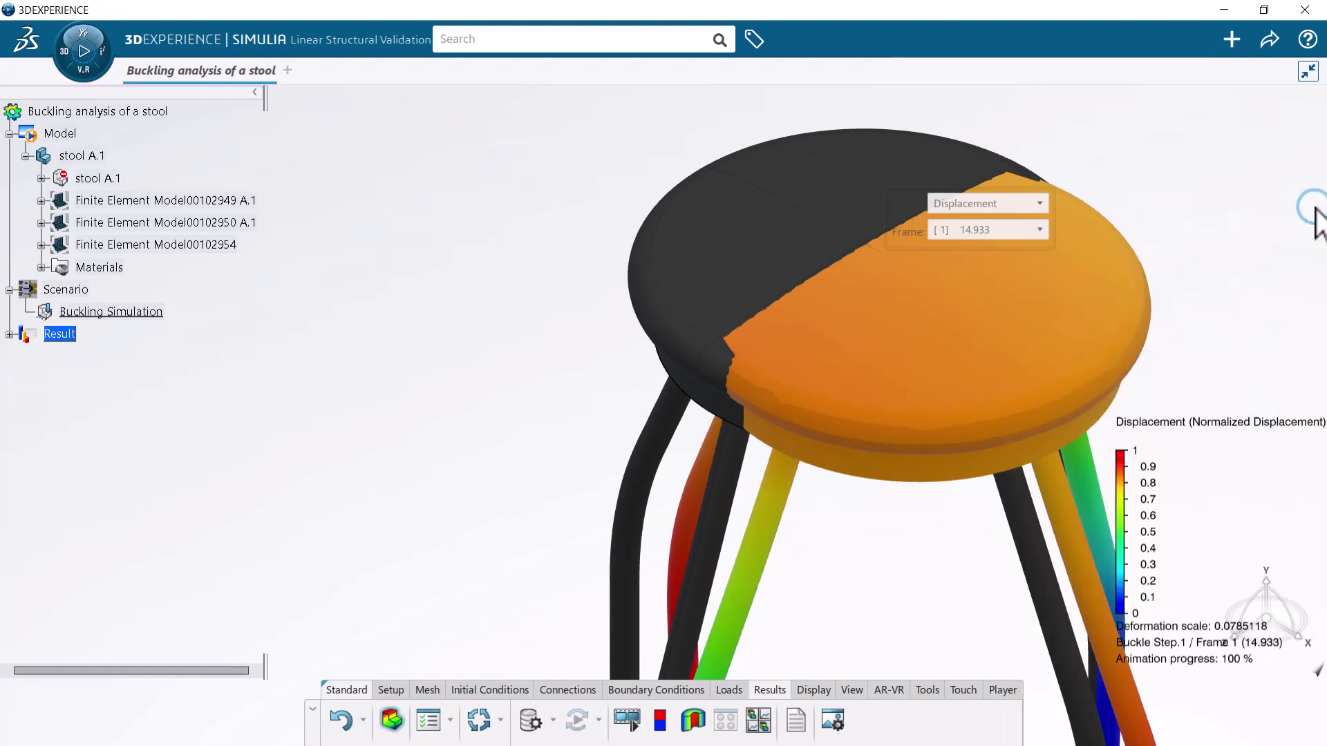
left_click(1001, 690)
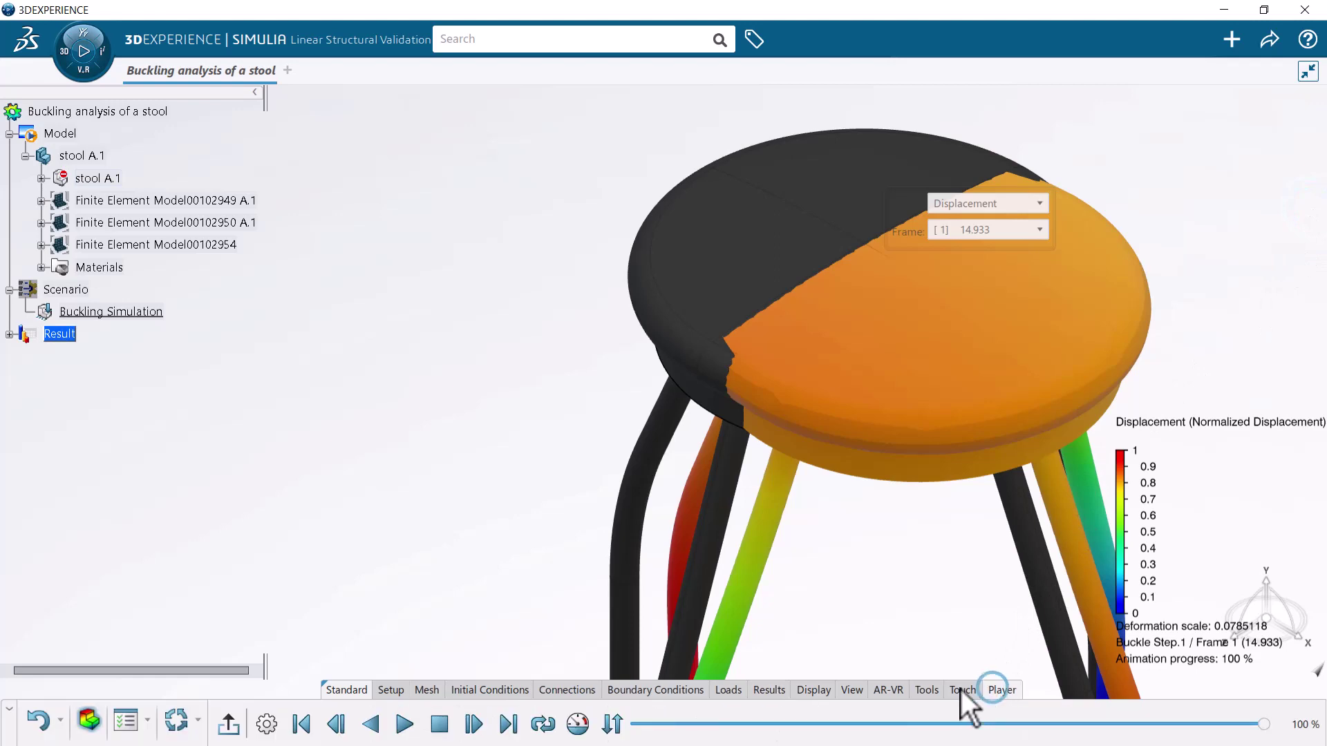
left_click(404, 724)
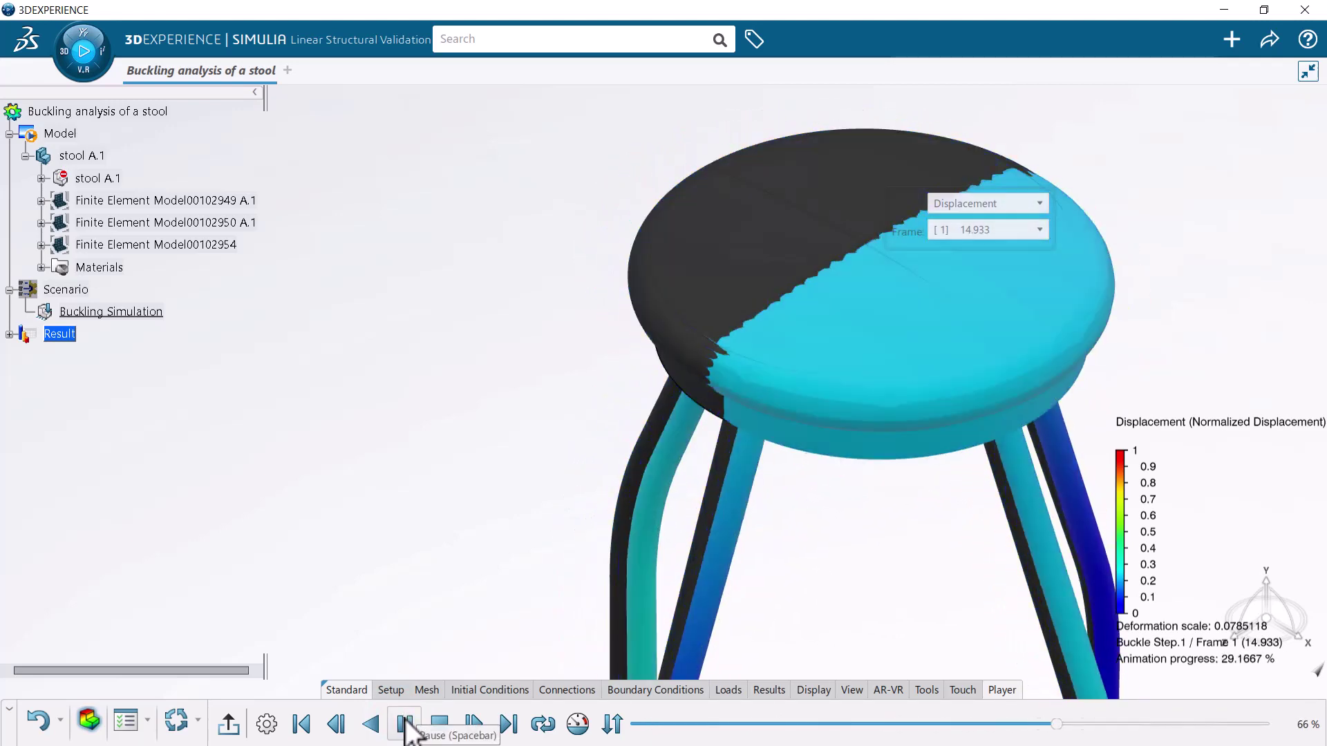
left_click(405, 724)
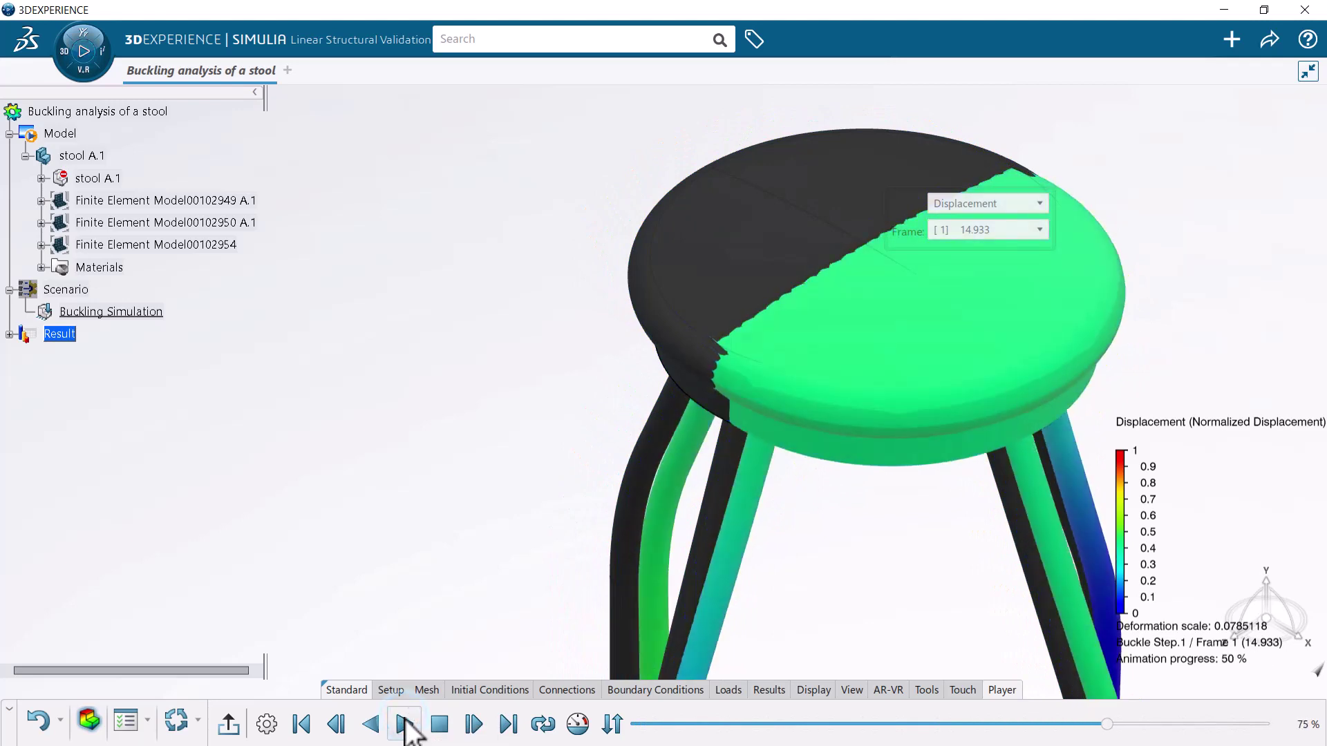
Step: Set the animation to 50 frames, then replay and pause it partway
left_click(267, 724)
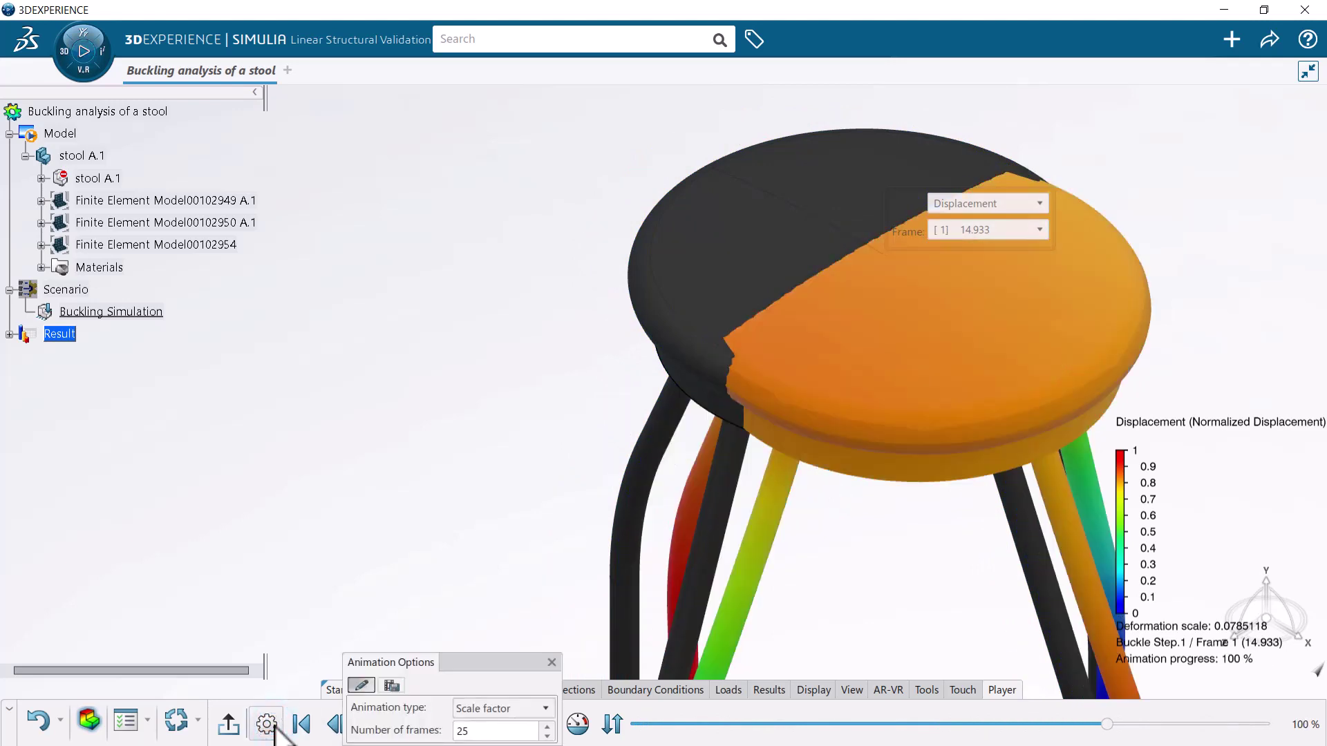
left_click(466, 724)
double_click(466, 724)
type("50")
left_click(551, 662)
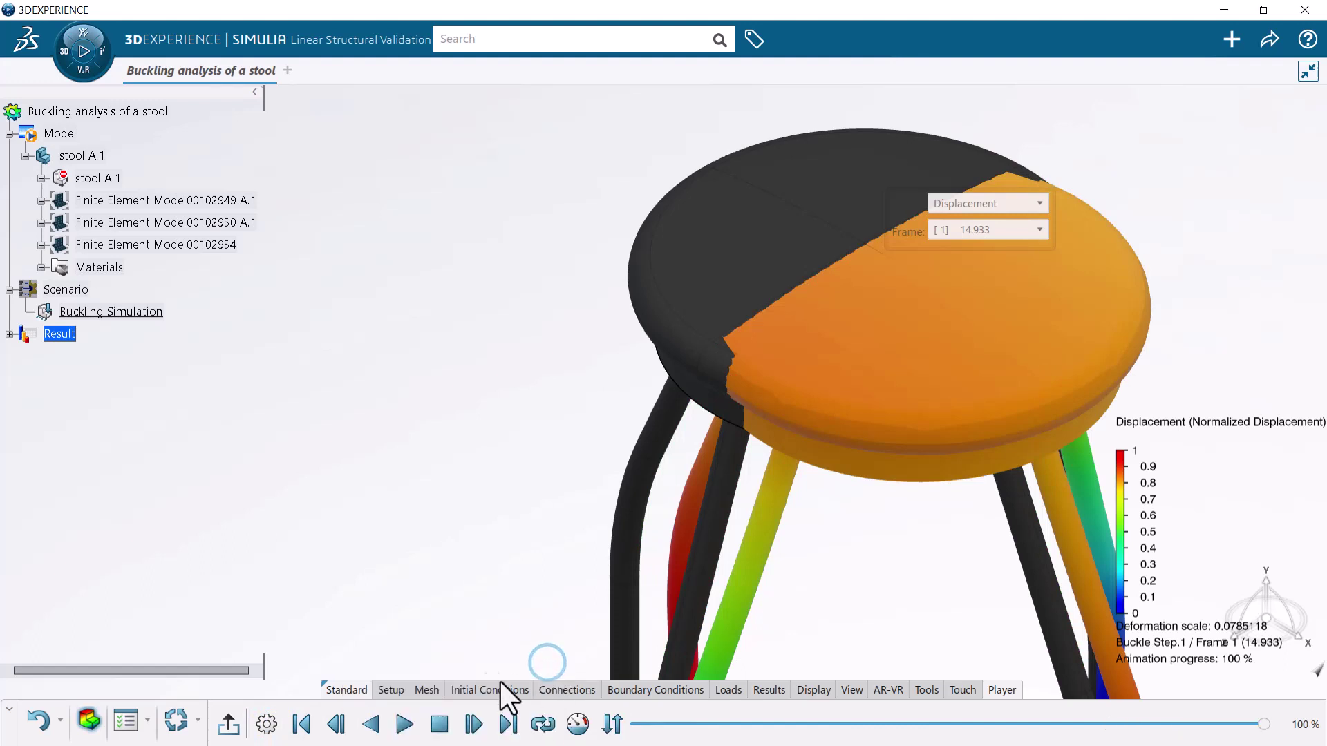
left_click(406, 724)
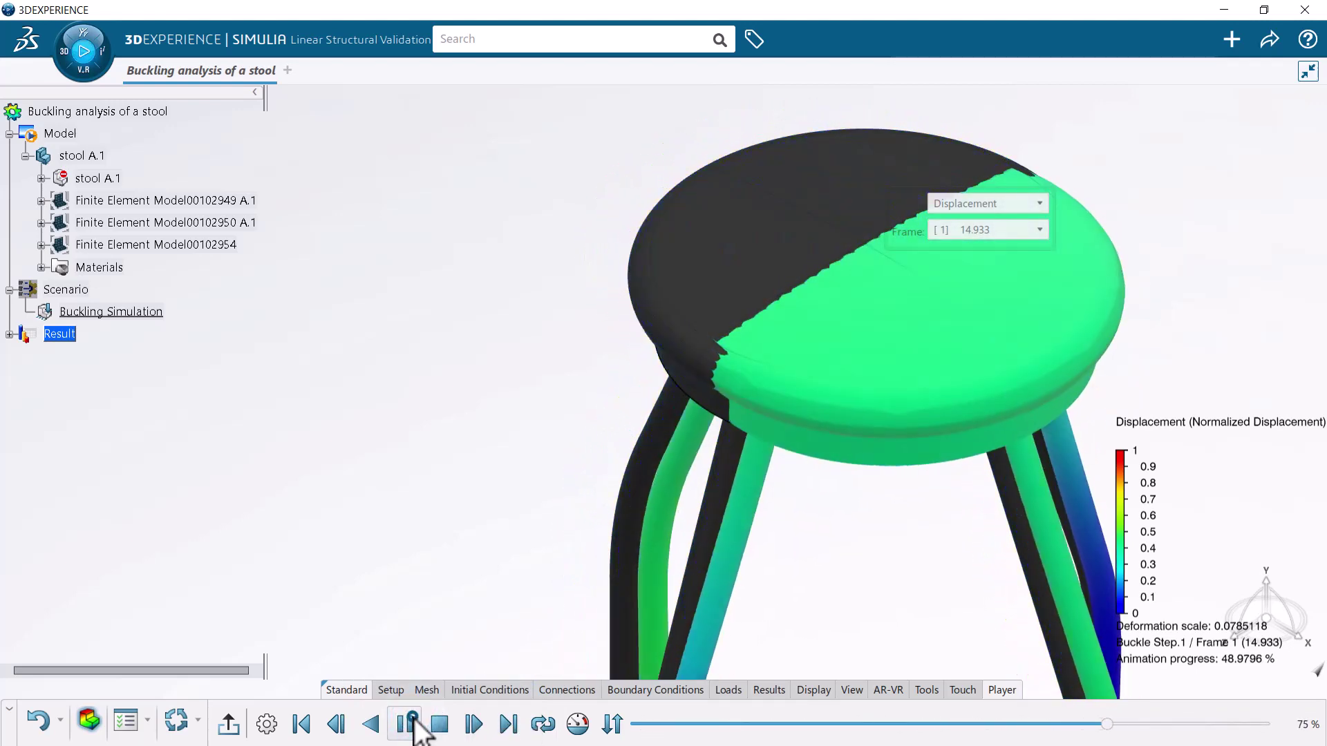
left_click(406, 725)
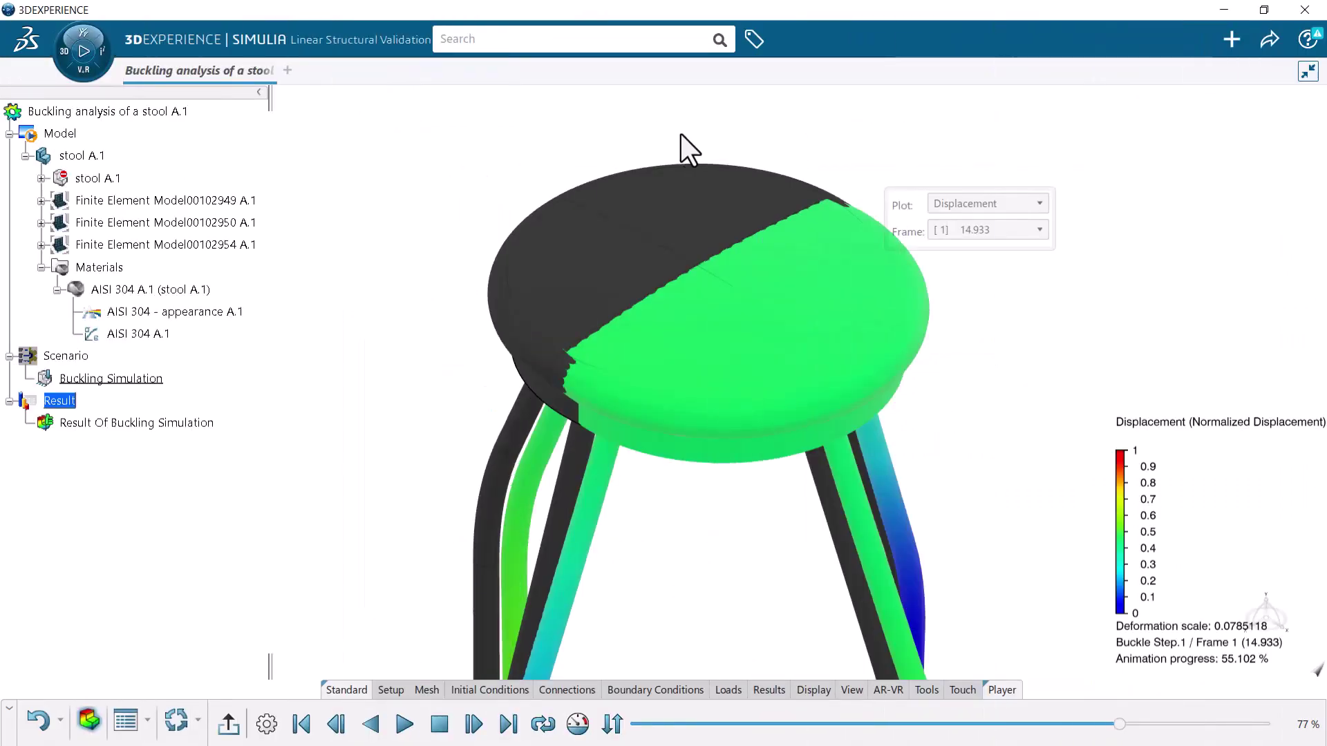
Step: Search the compass apps for 'bookmar' and launch the Bookmark Editor
left_click(101, 67)
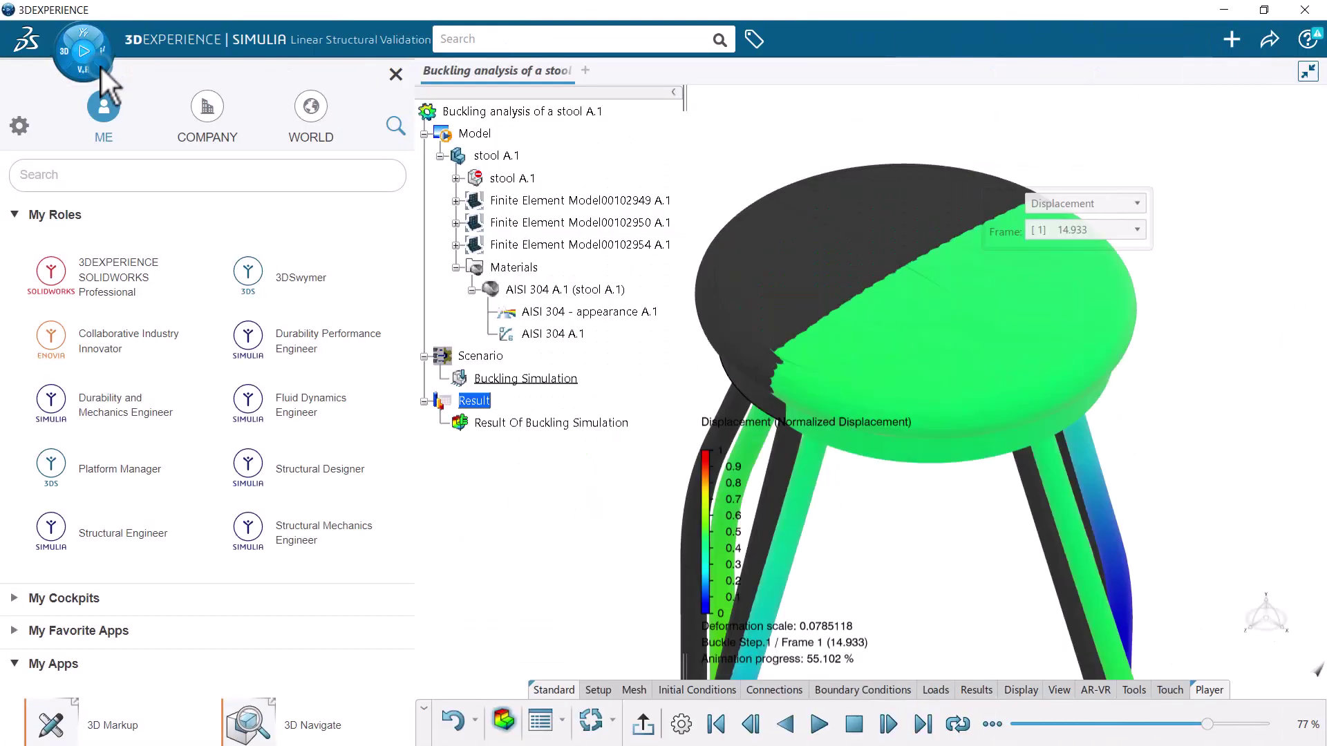
left_click(135, 176)
type("boo")
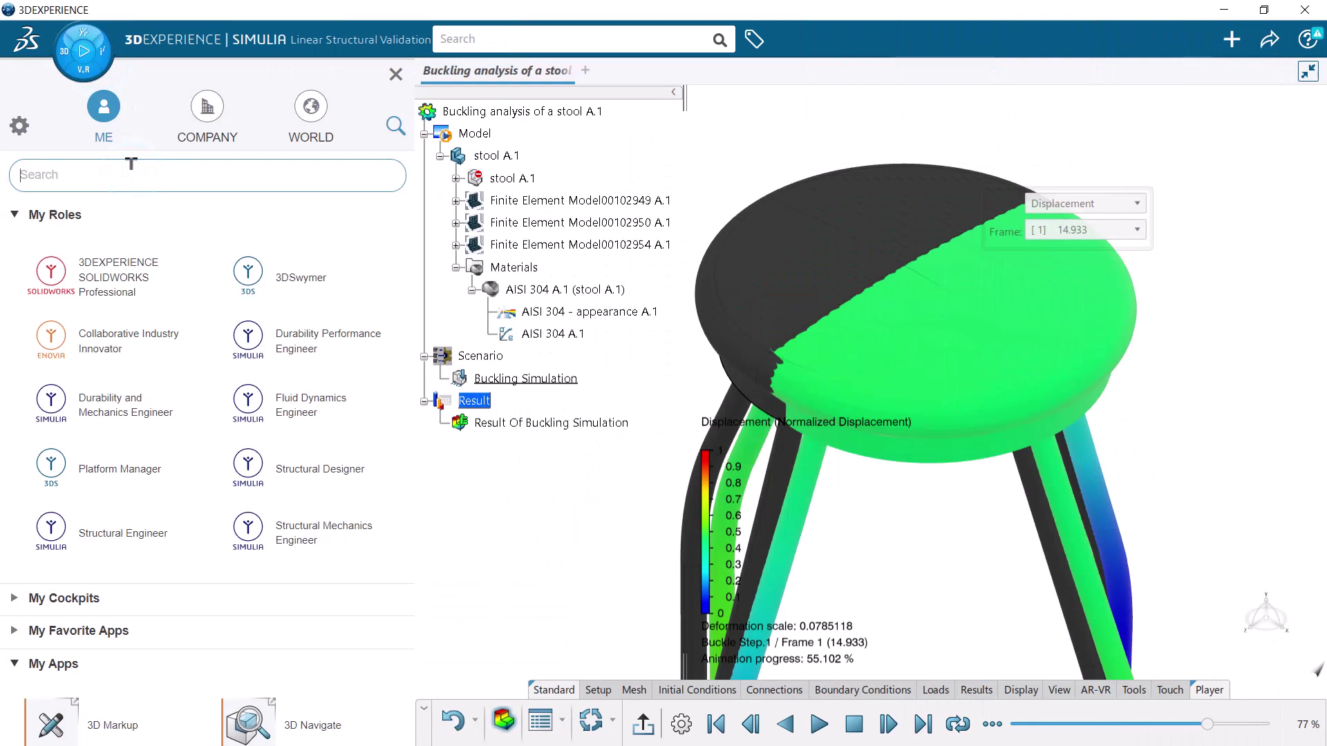
type("kmark")
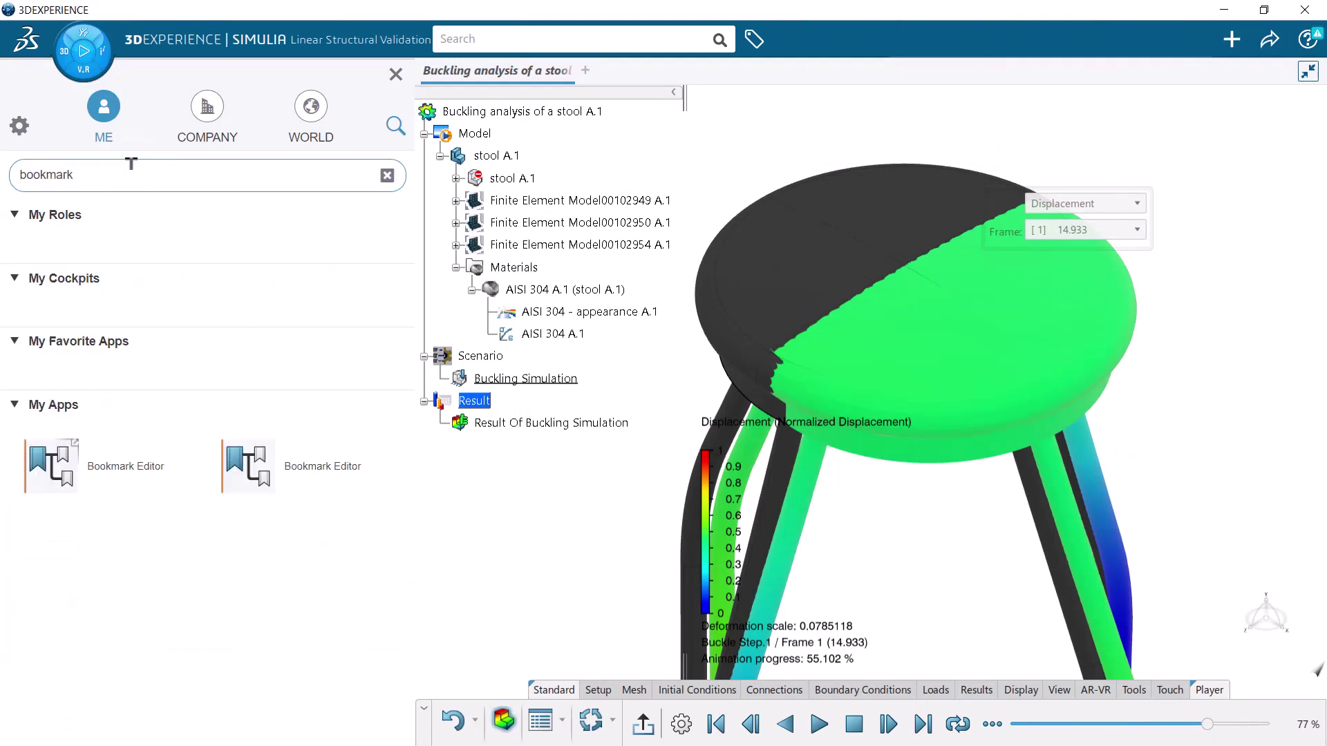
left_click(115, 465)
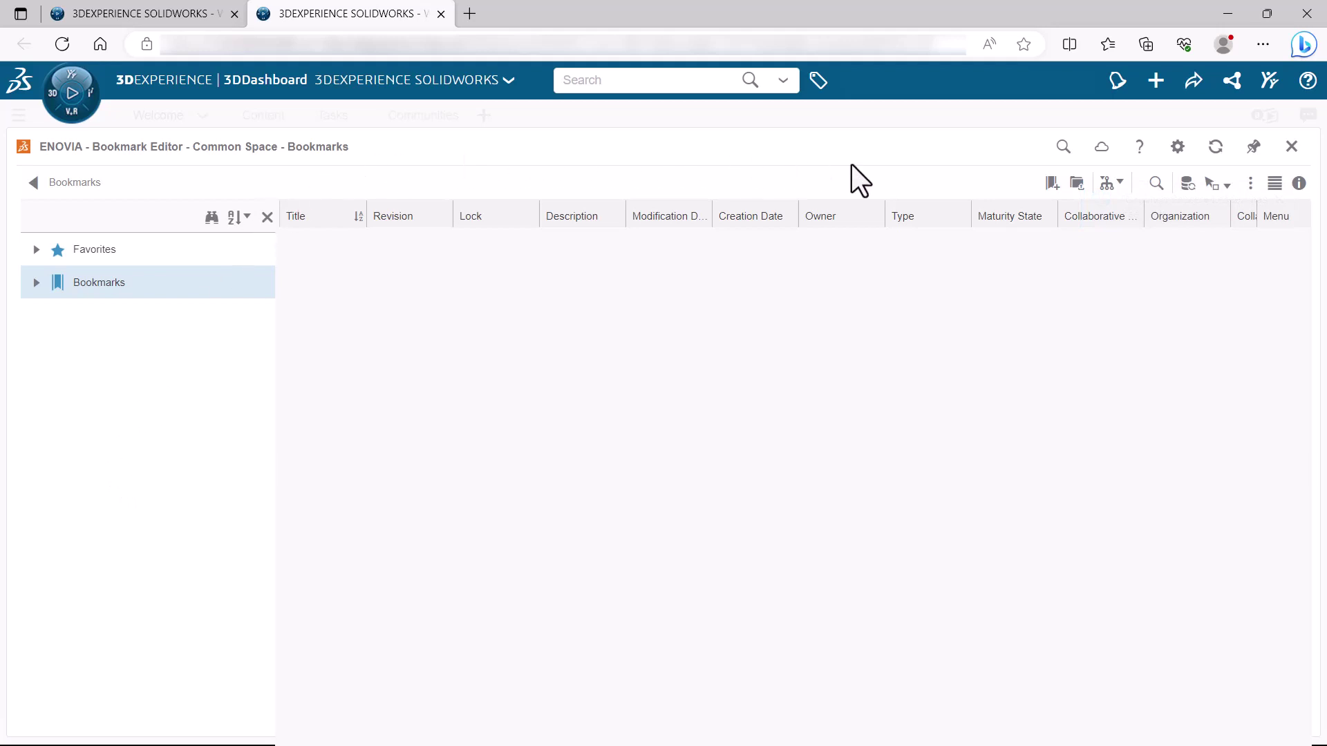
Step: Create a new bookmark named 'Stool Design' and open it
left_click(1048, 187)
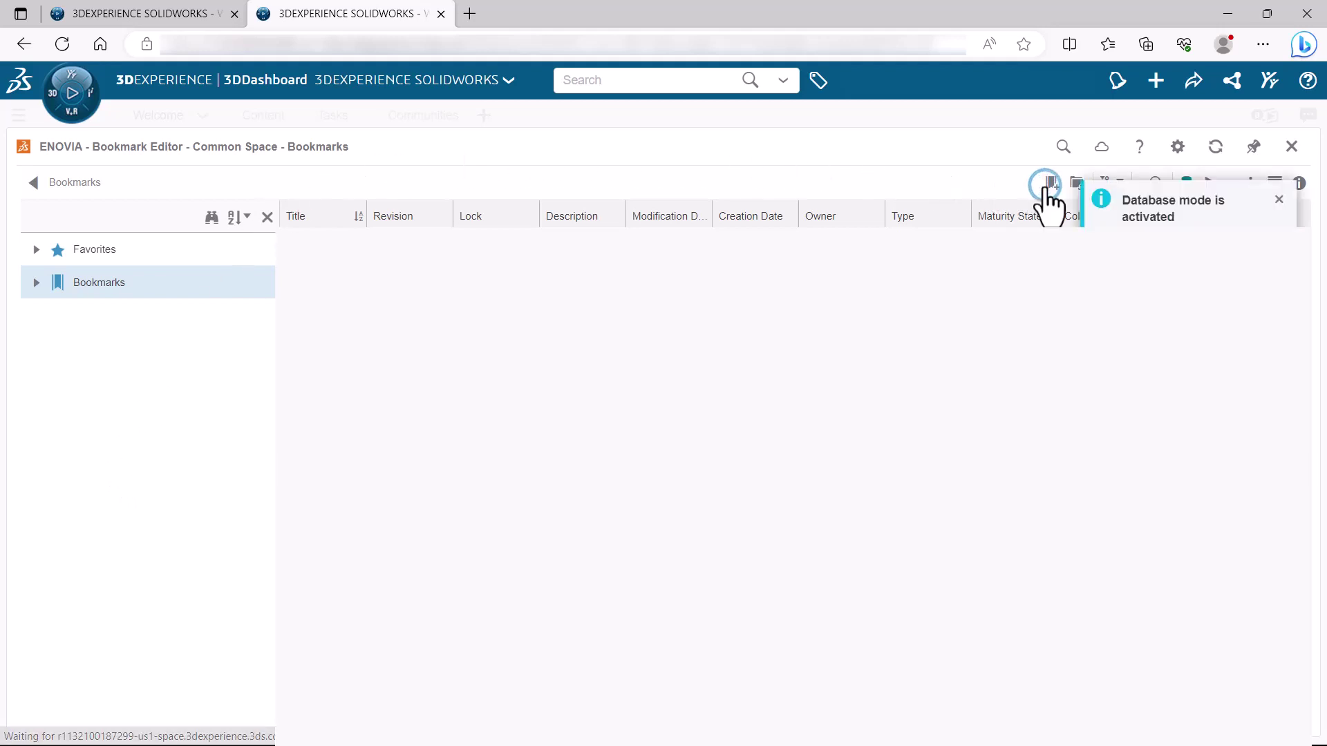
type("Stool Design")
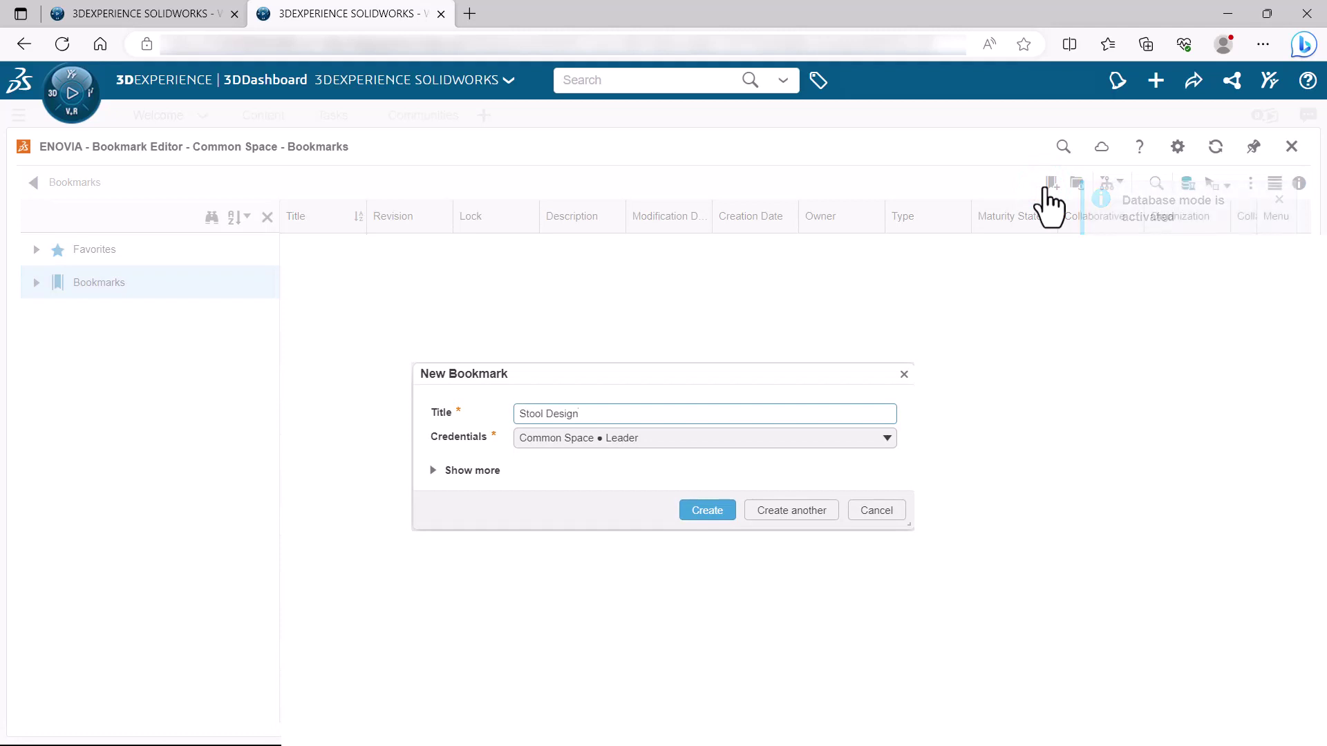
key("Return")
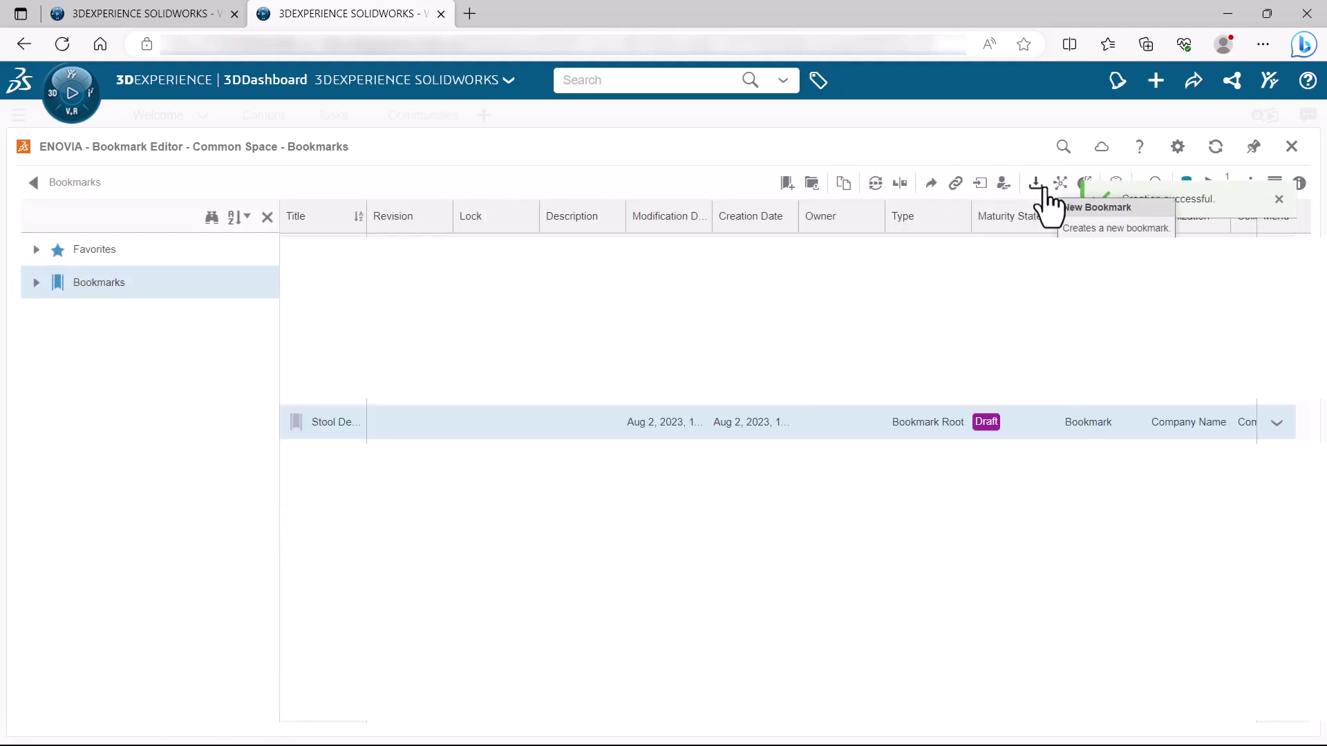
double_click(491, 415)
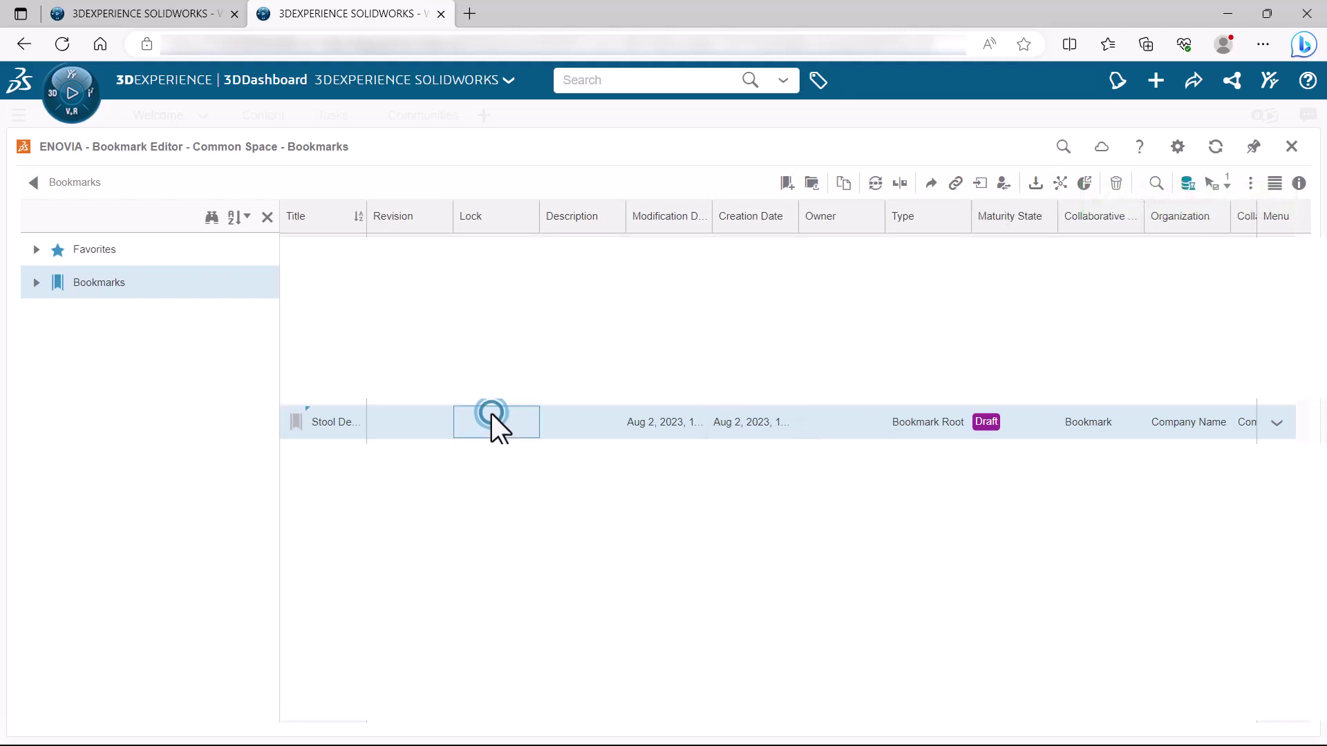
Step: Add the existing 'Buckling analysis of a stool' simulation to the bookmark
left_click(735, 492)
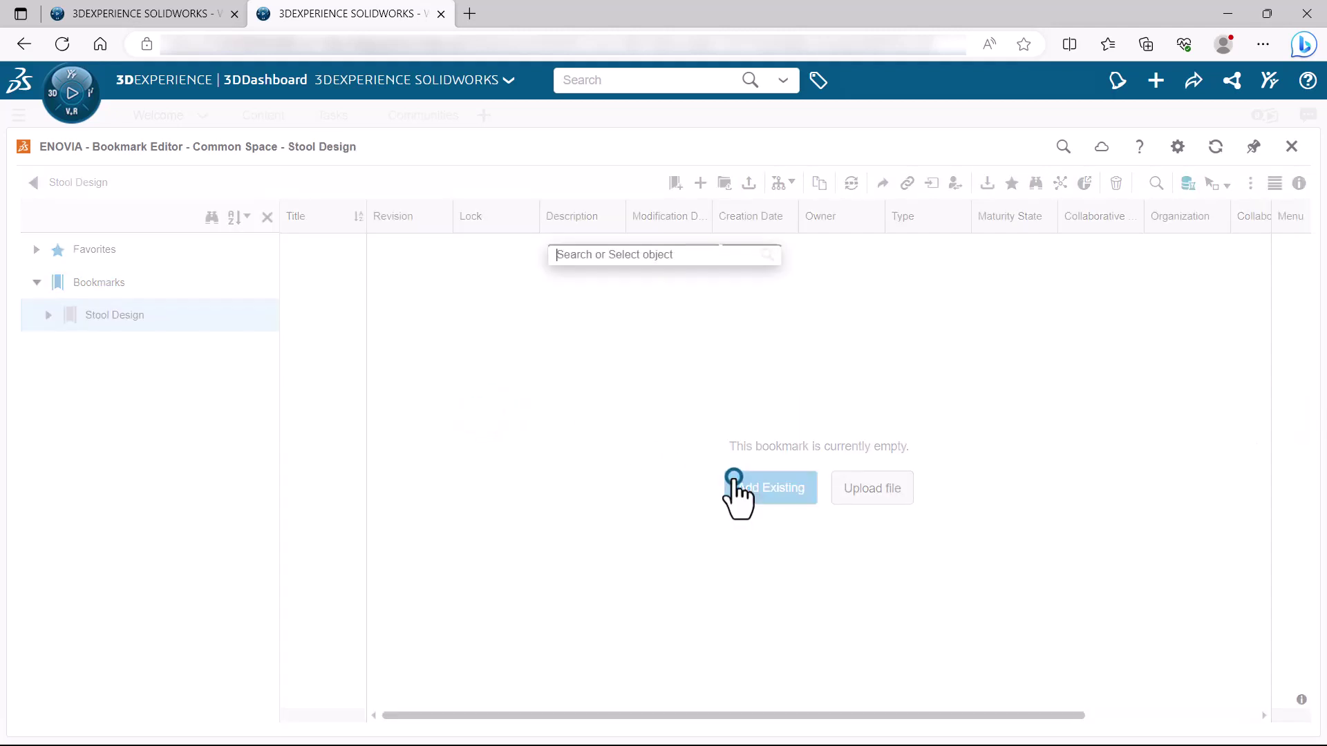
type("buckling ")
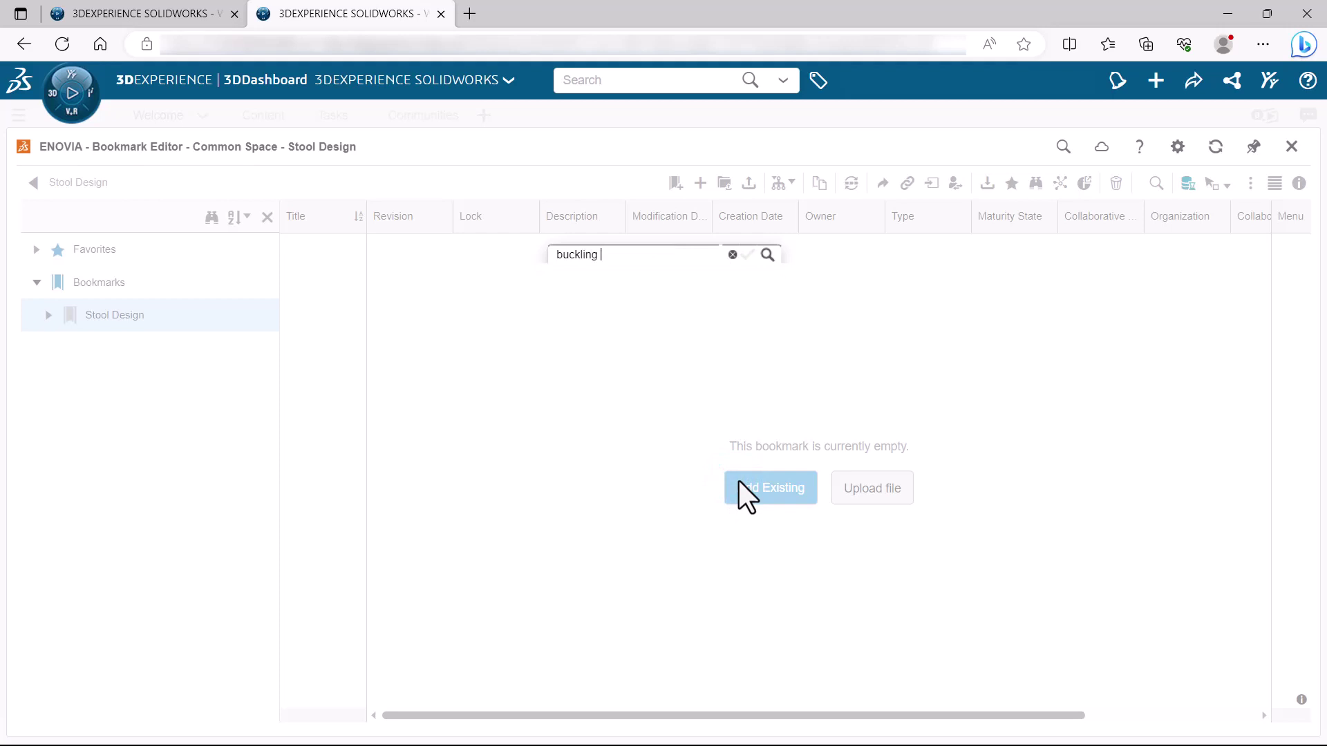
type("analysis of a stool")
key("Return")
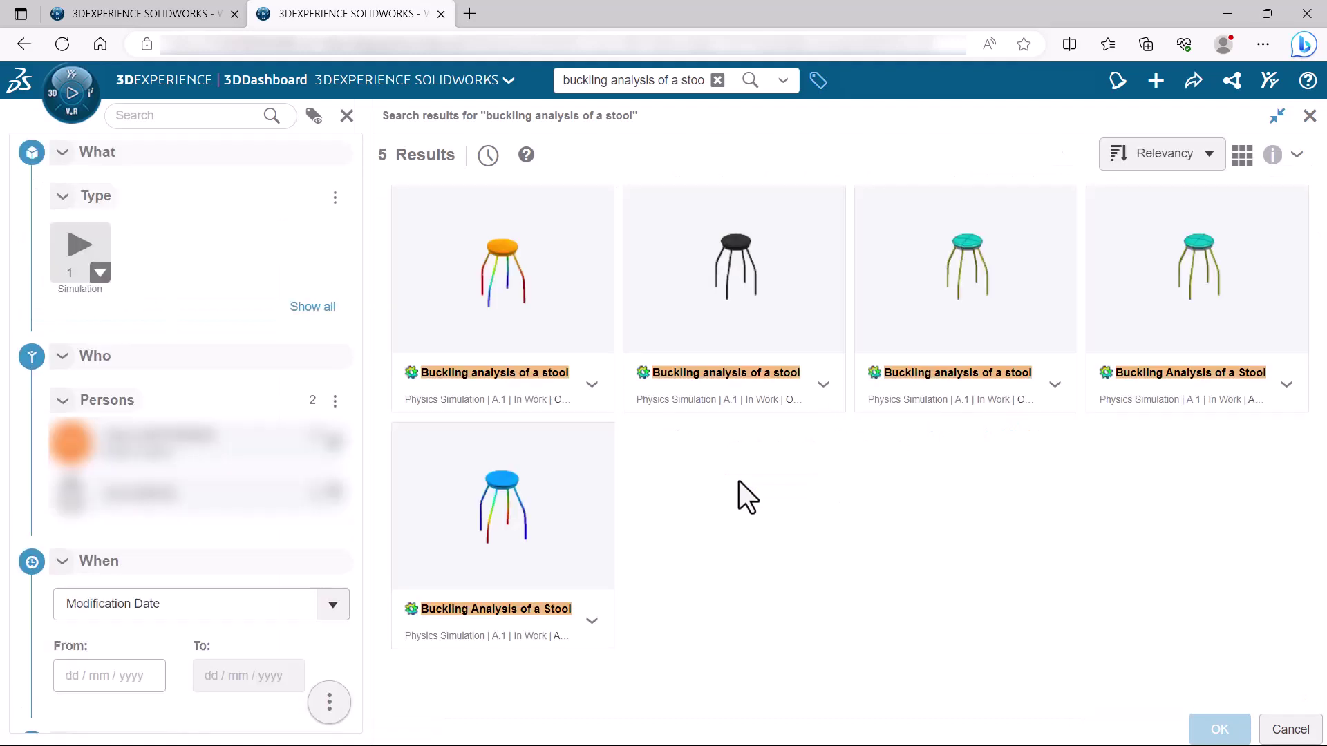
right_click(591, 377)
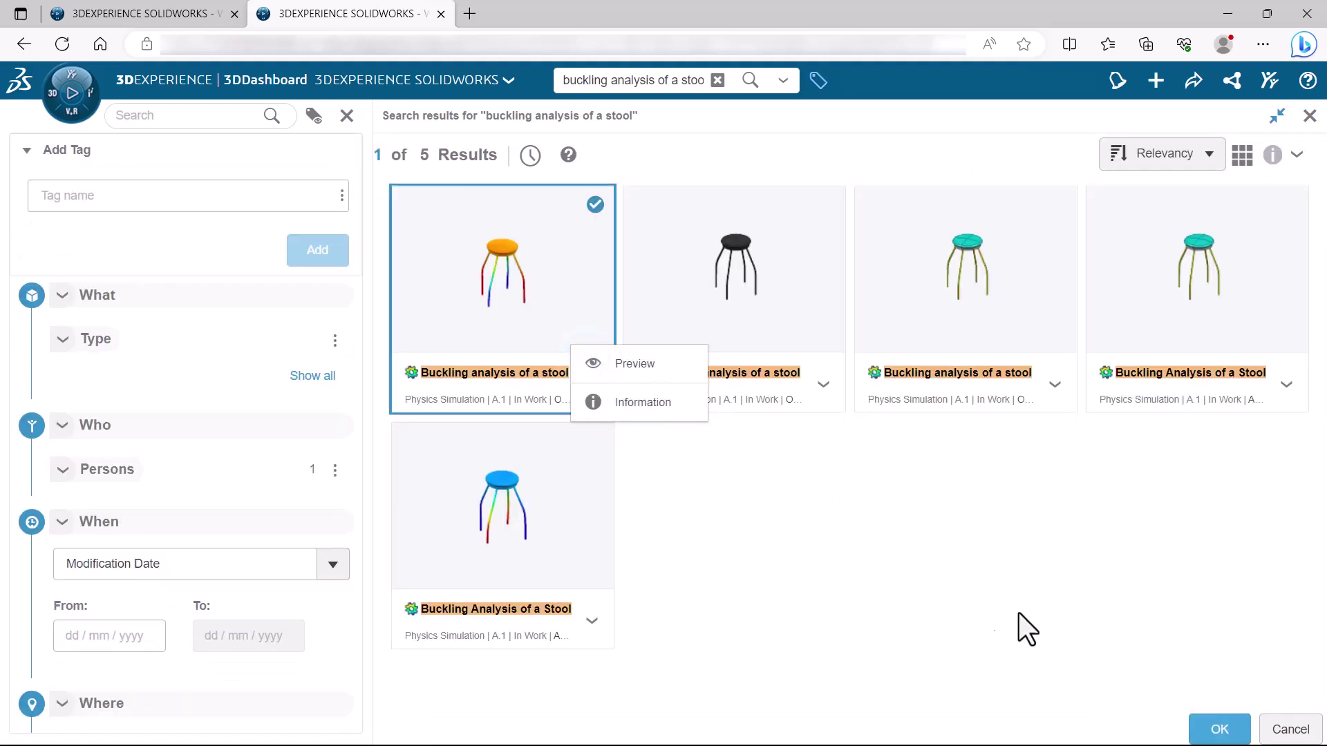
left_click(1220, 731)
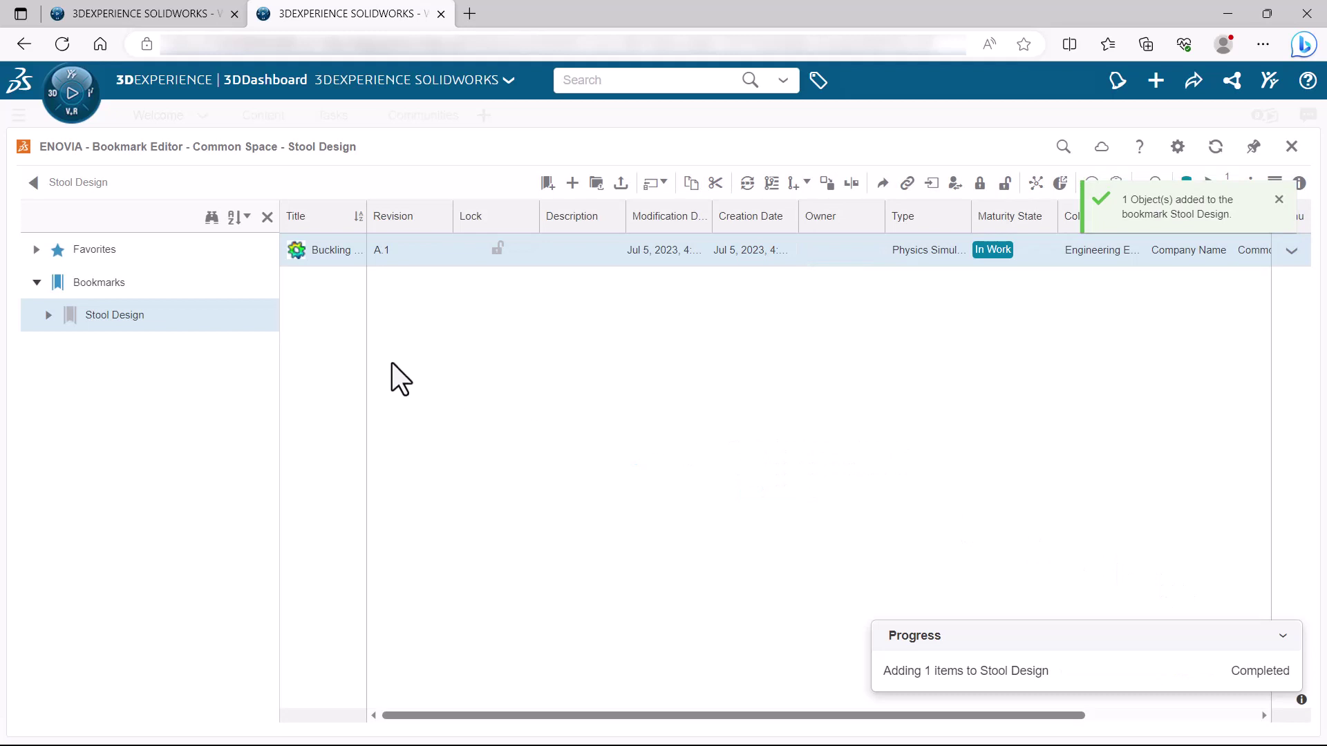
Step: Open the Share window for the Stool Design bookmark
right_click(208, 330)
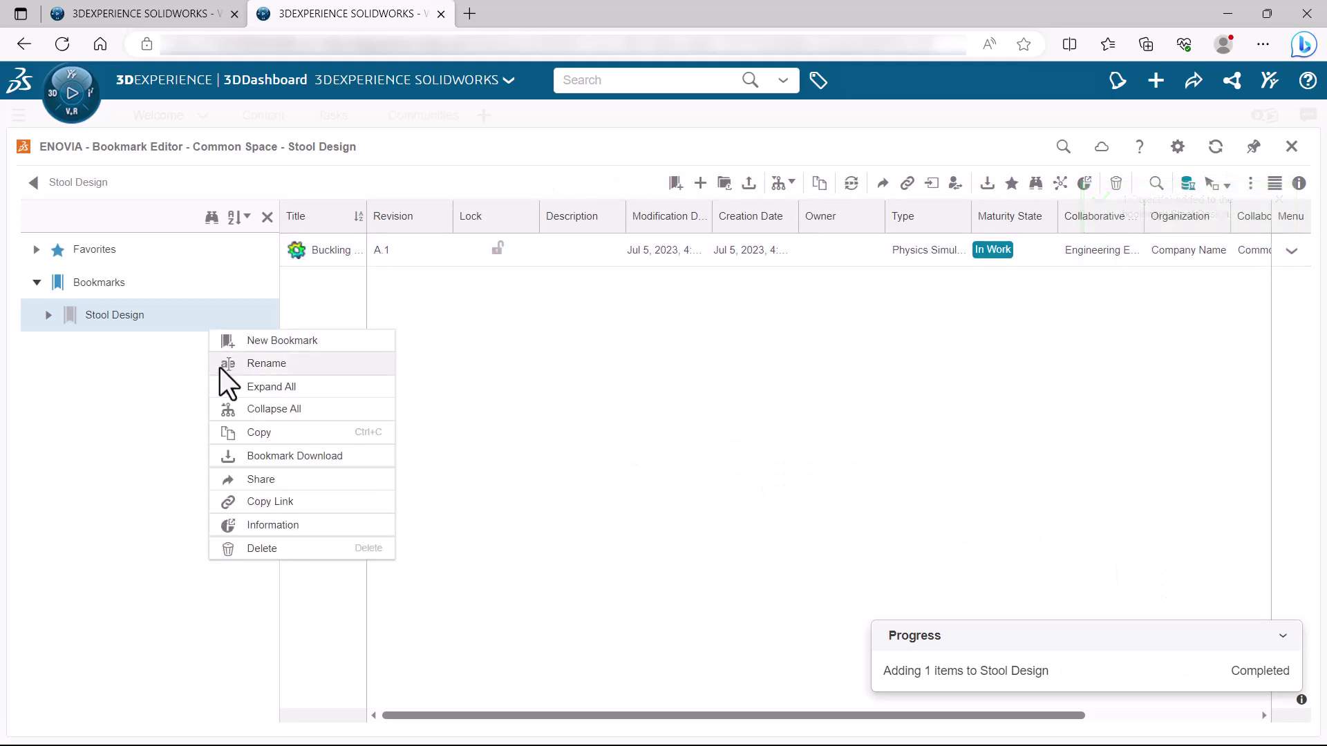
left_click(241, 478)
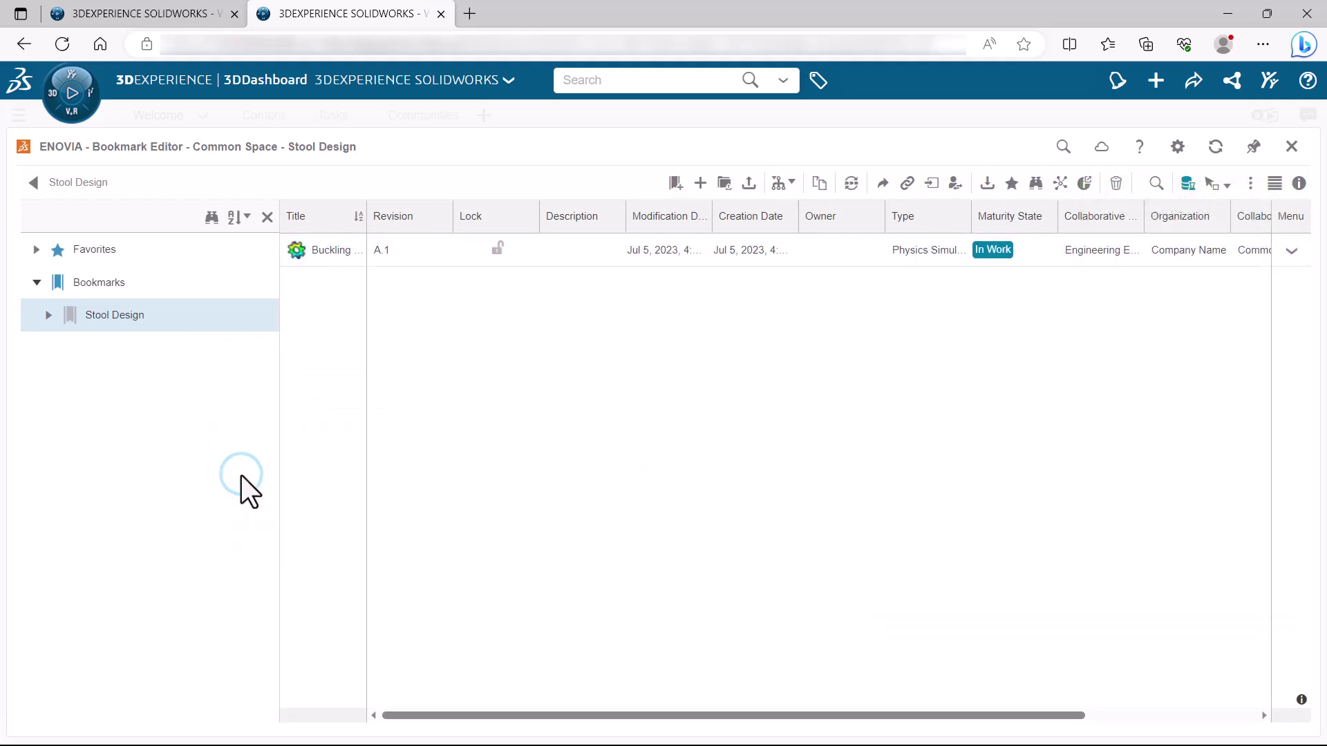